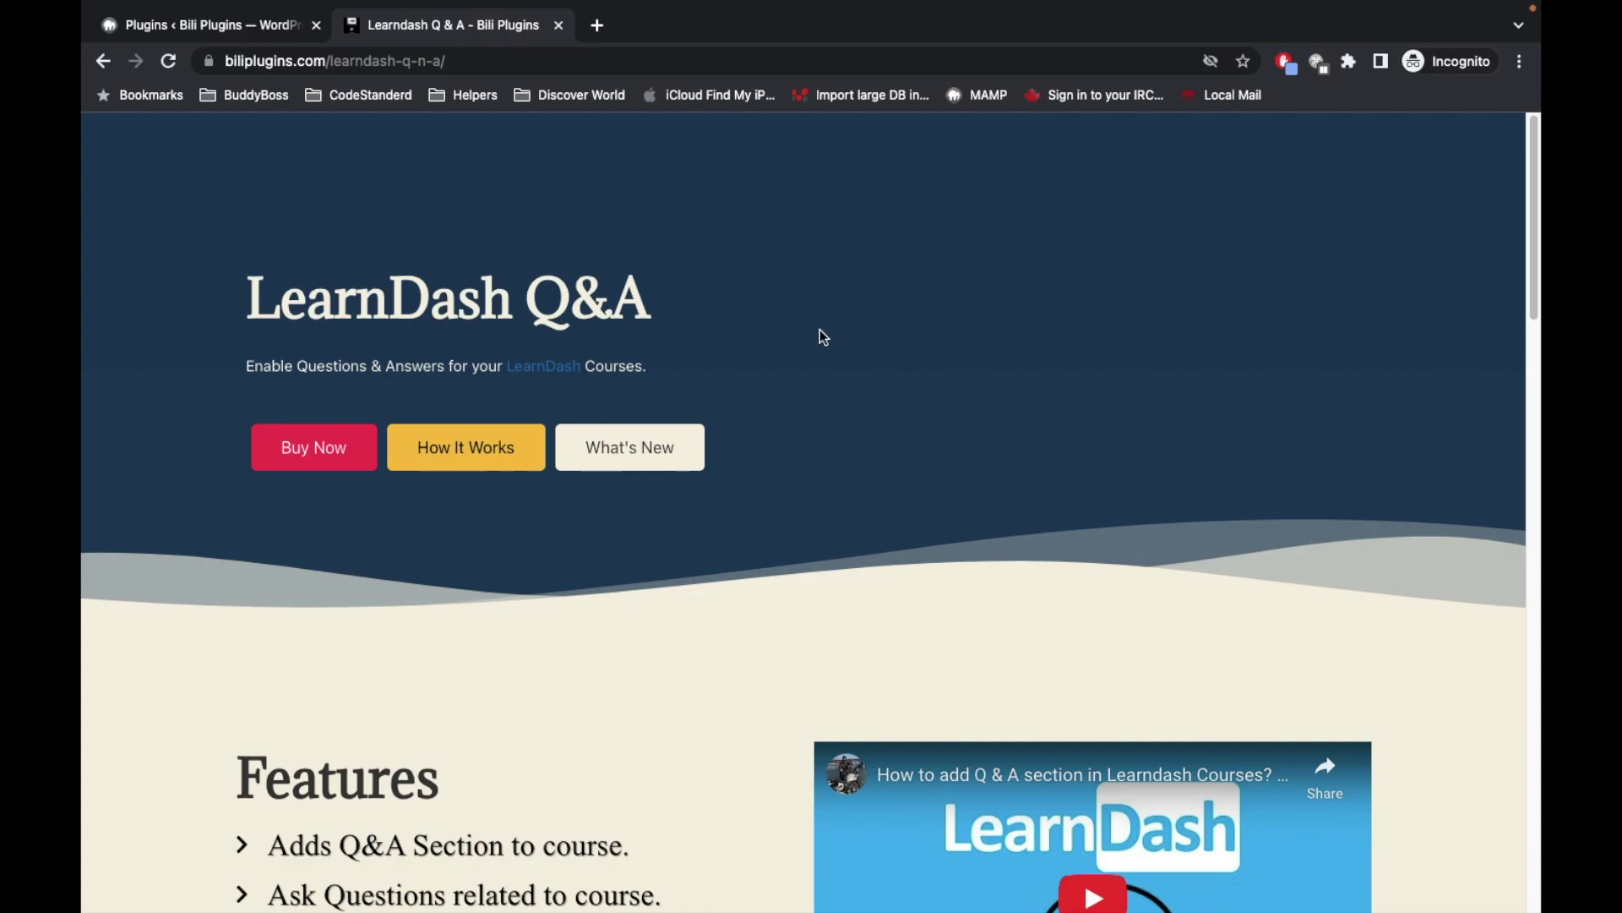
pyautogui.scroll(-1, 684, 562)
pyautogui.scroll(1, 678, 481)
pyautogui.scroll(-3, 741, 725)
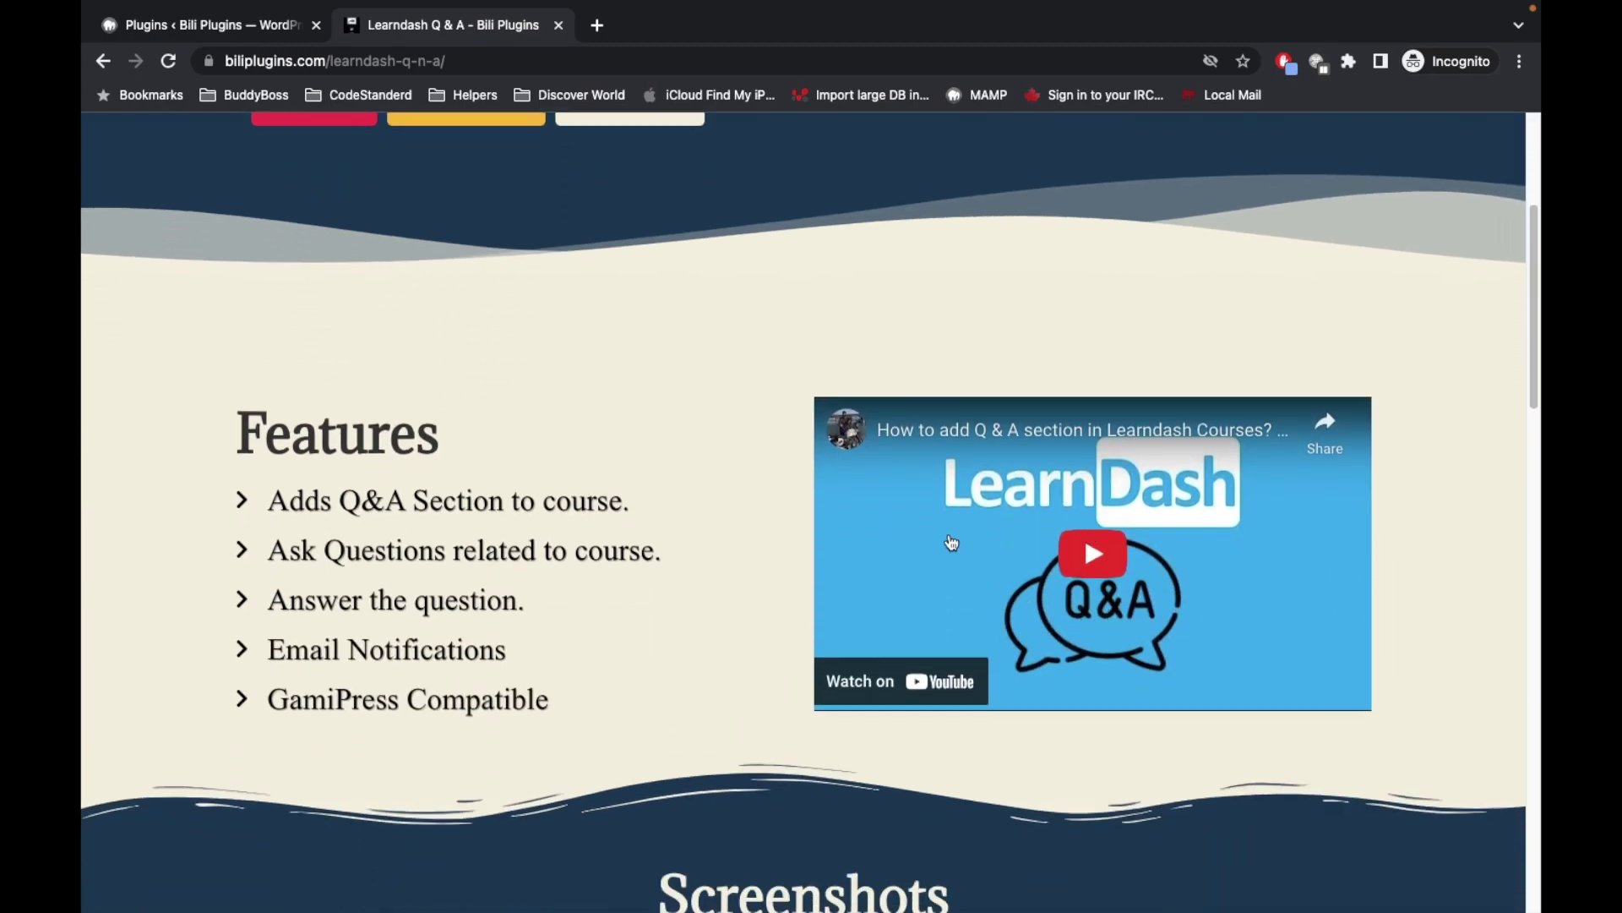
pyautogui.scroll(3, 805, 512)
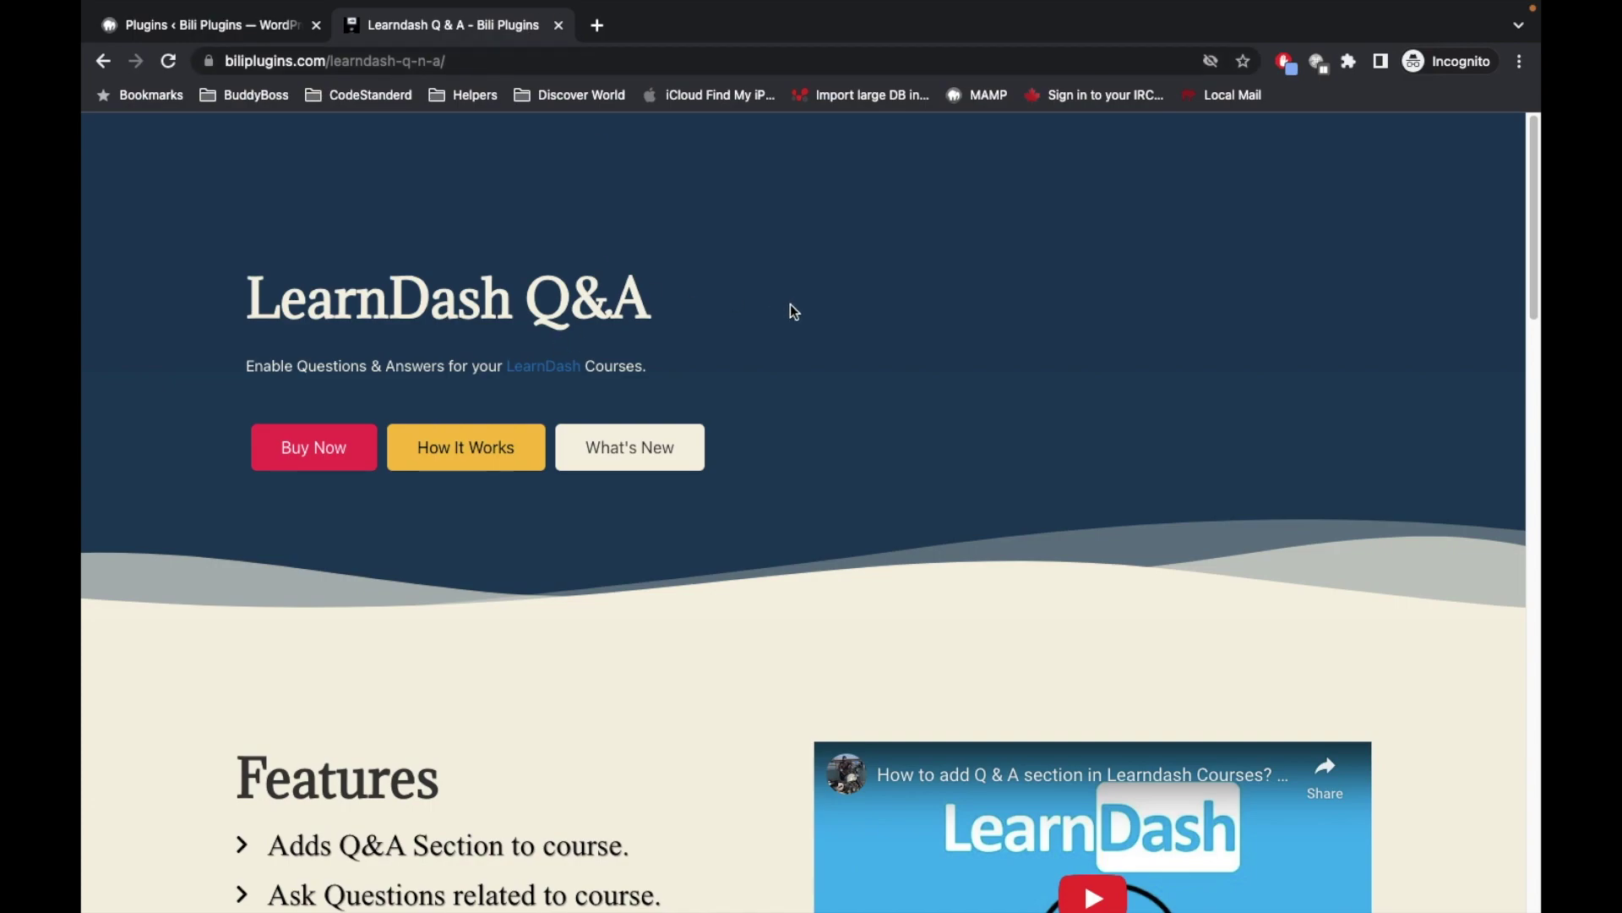
pyautogui.scroll(-1, 745, 336)
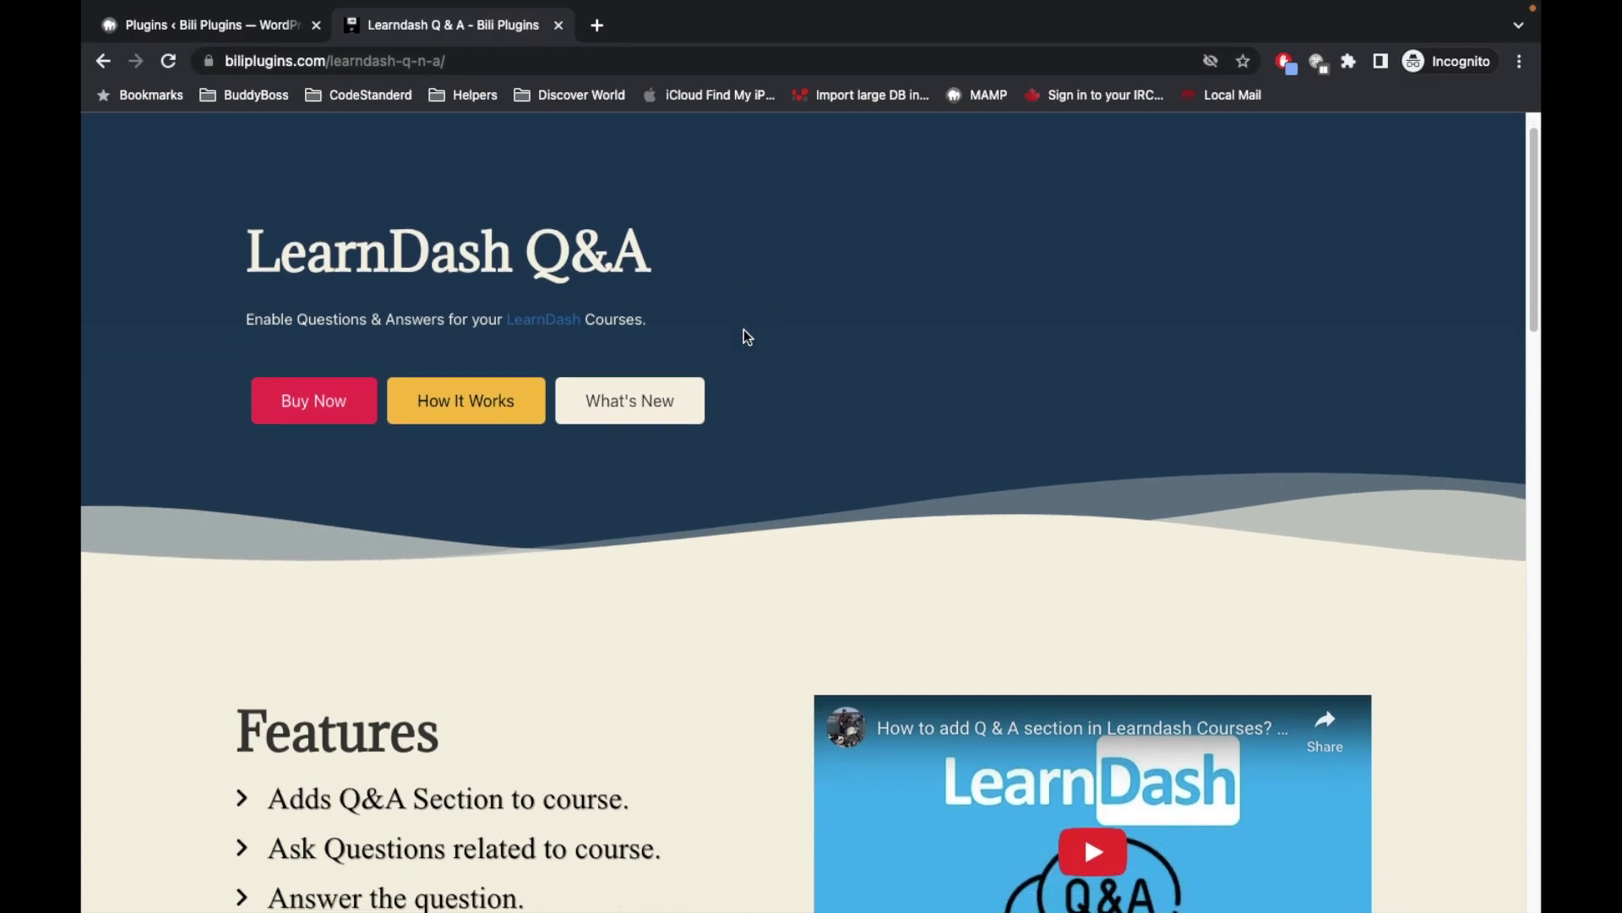
pyautogui.scroll(1, 744, 336)
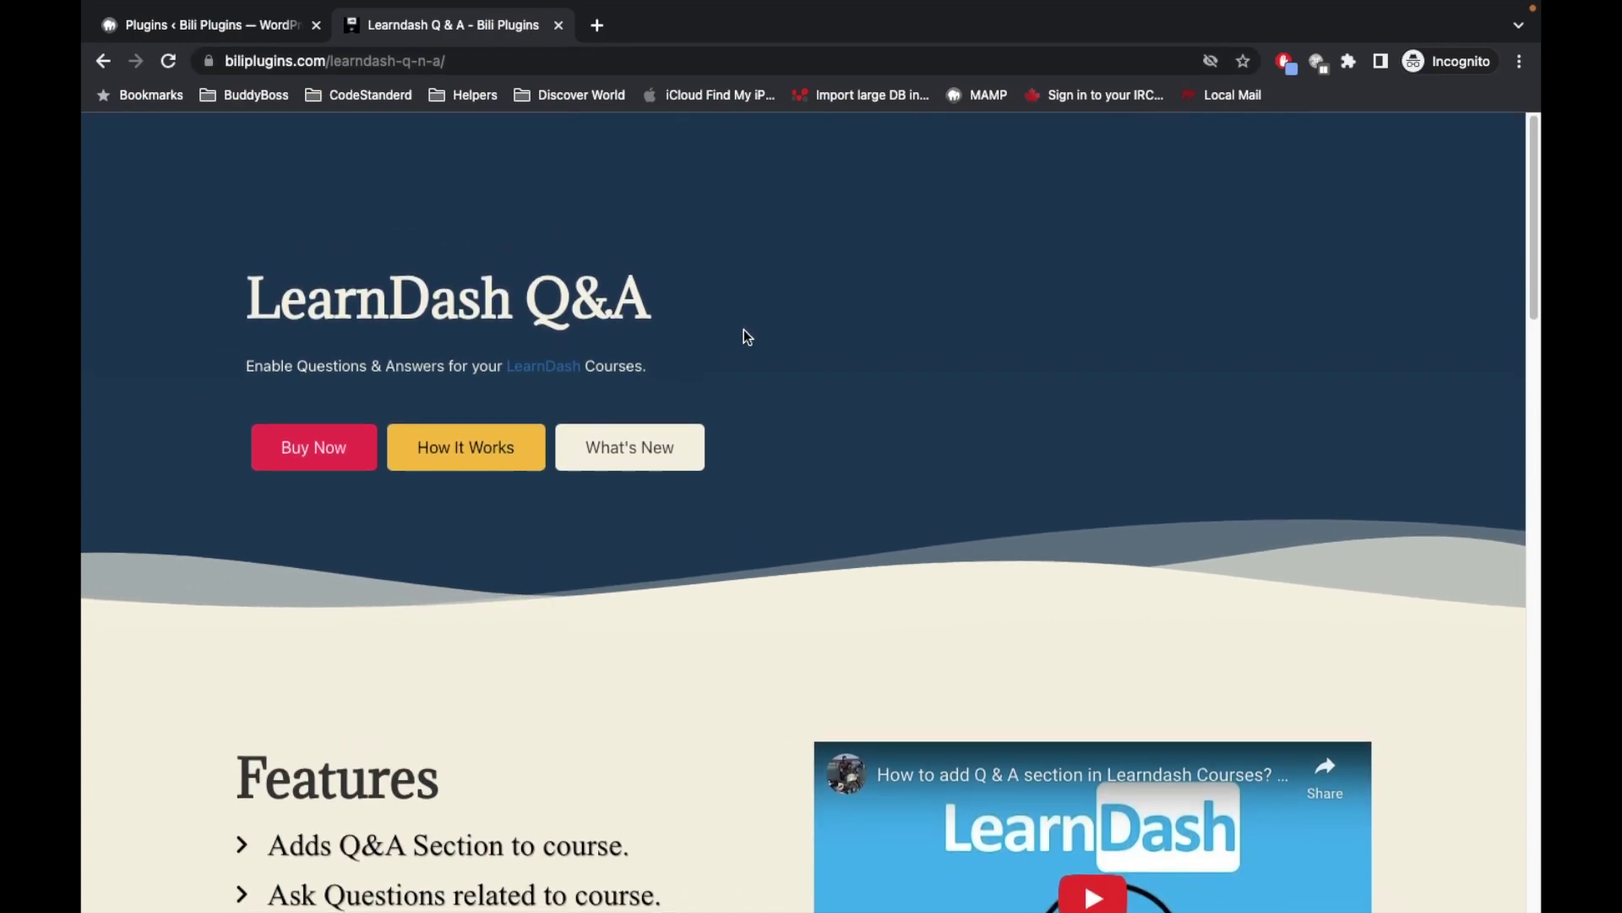
# Review the LearnDash Q&A listing and active plugins, then go to GamiPress Points Types
pyautogui.doubleClick(434, 286)
pyautogui.tripleClick(434, 285)
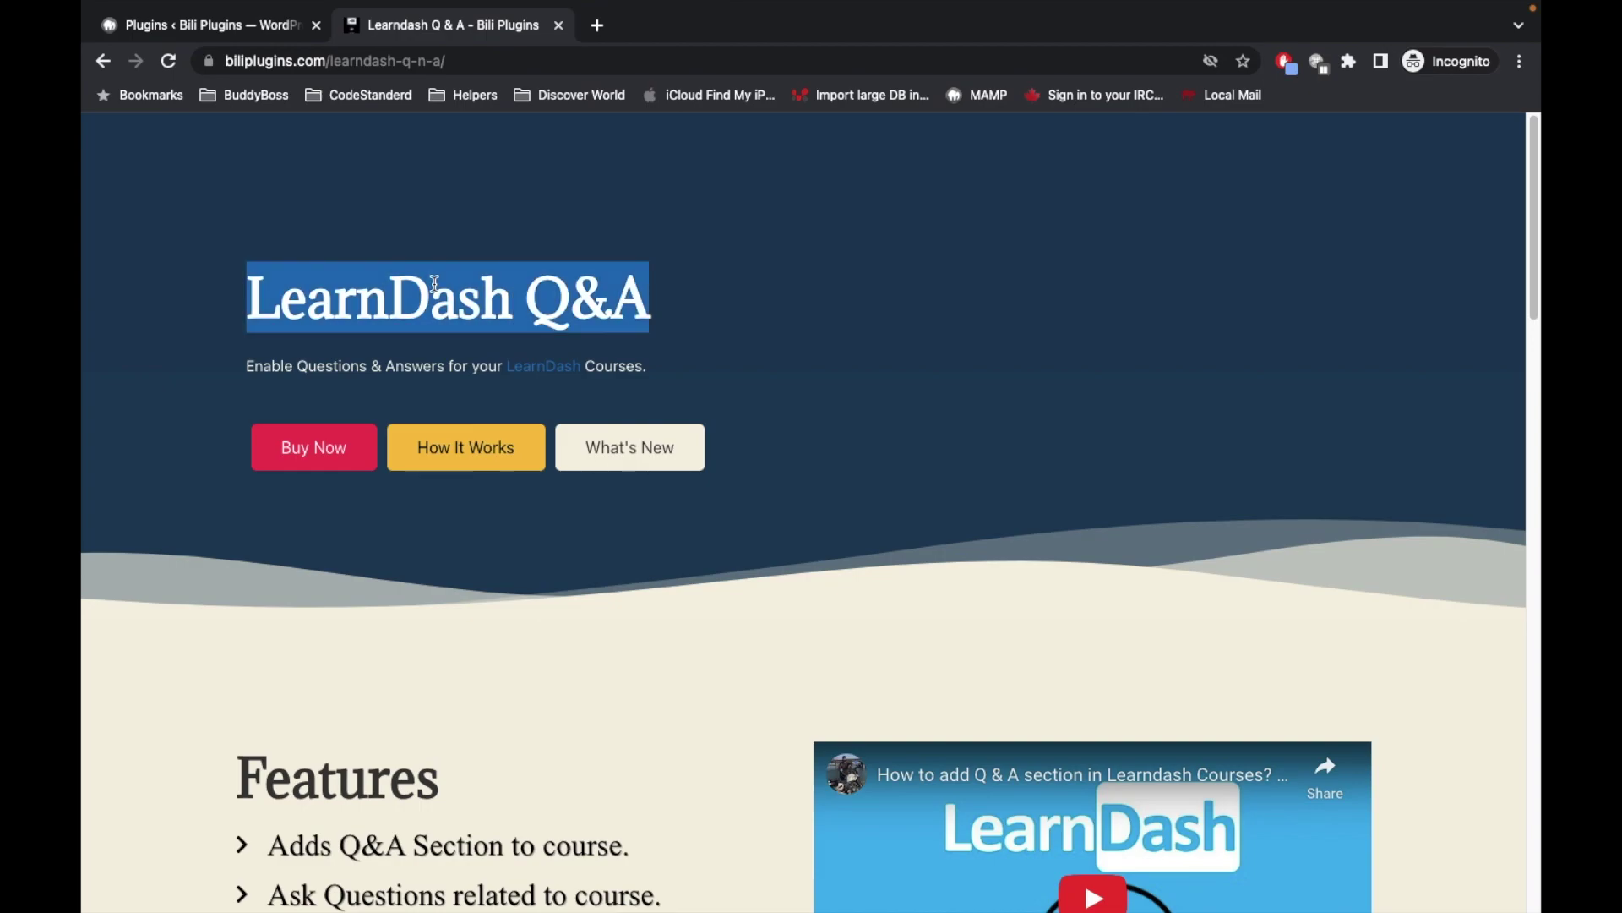
pyautogui.scroll(-5, 249, 418)
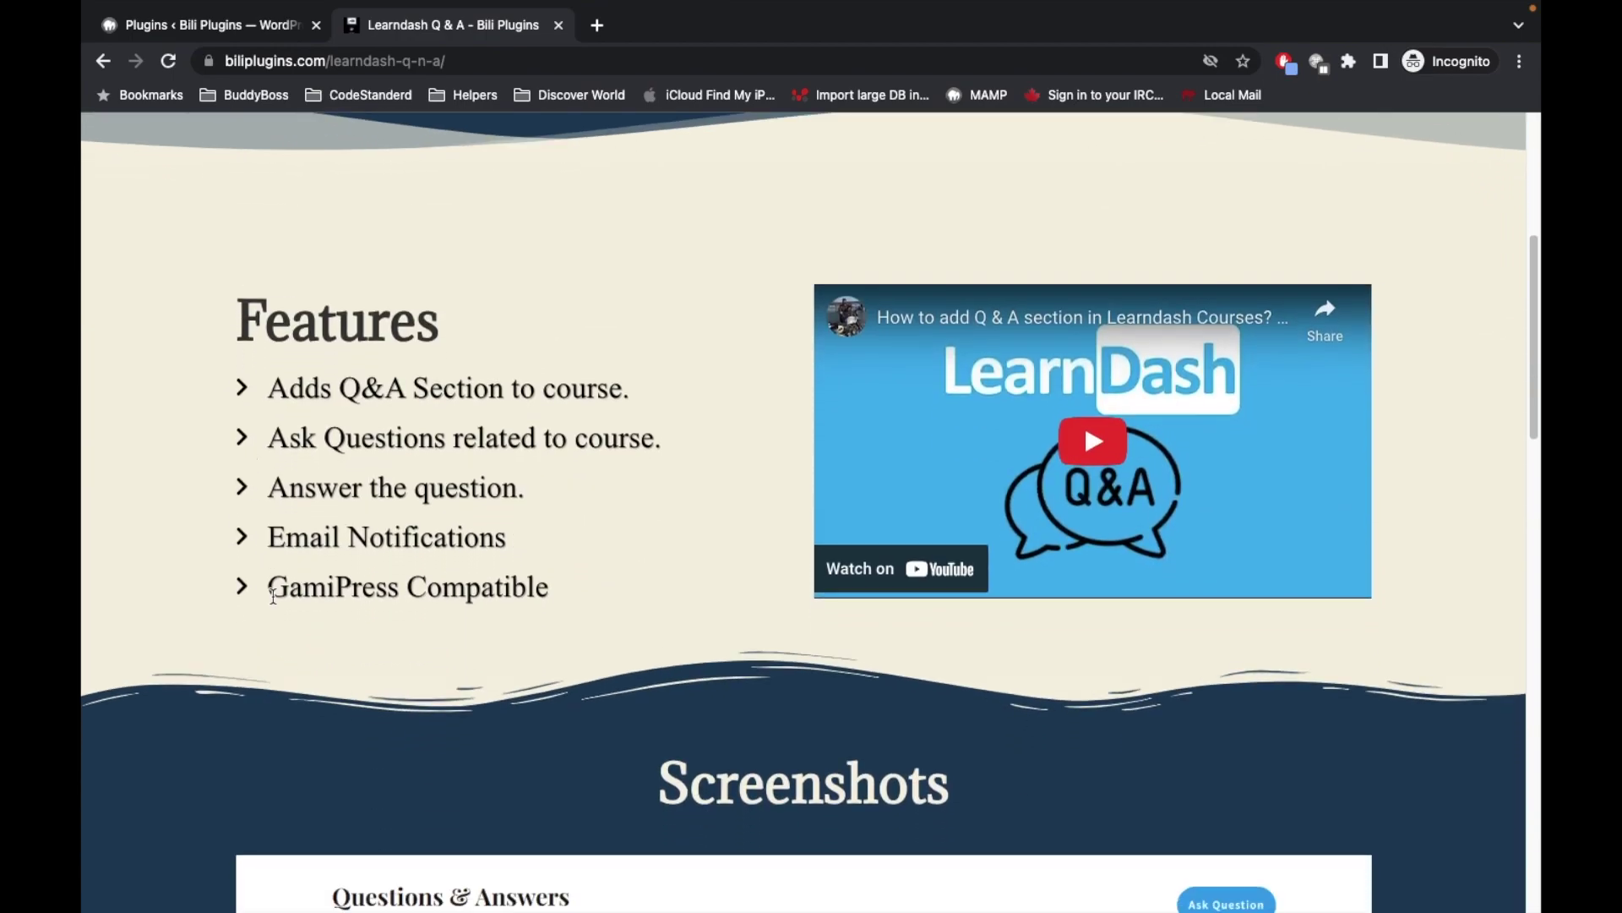
pyautogui.scroll(4, 376, 586)
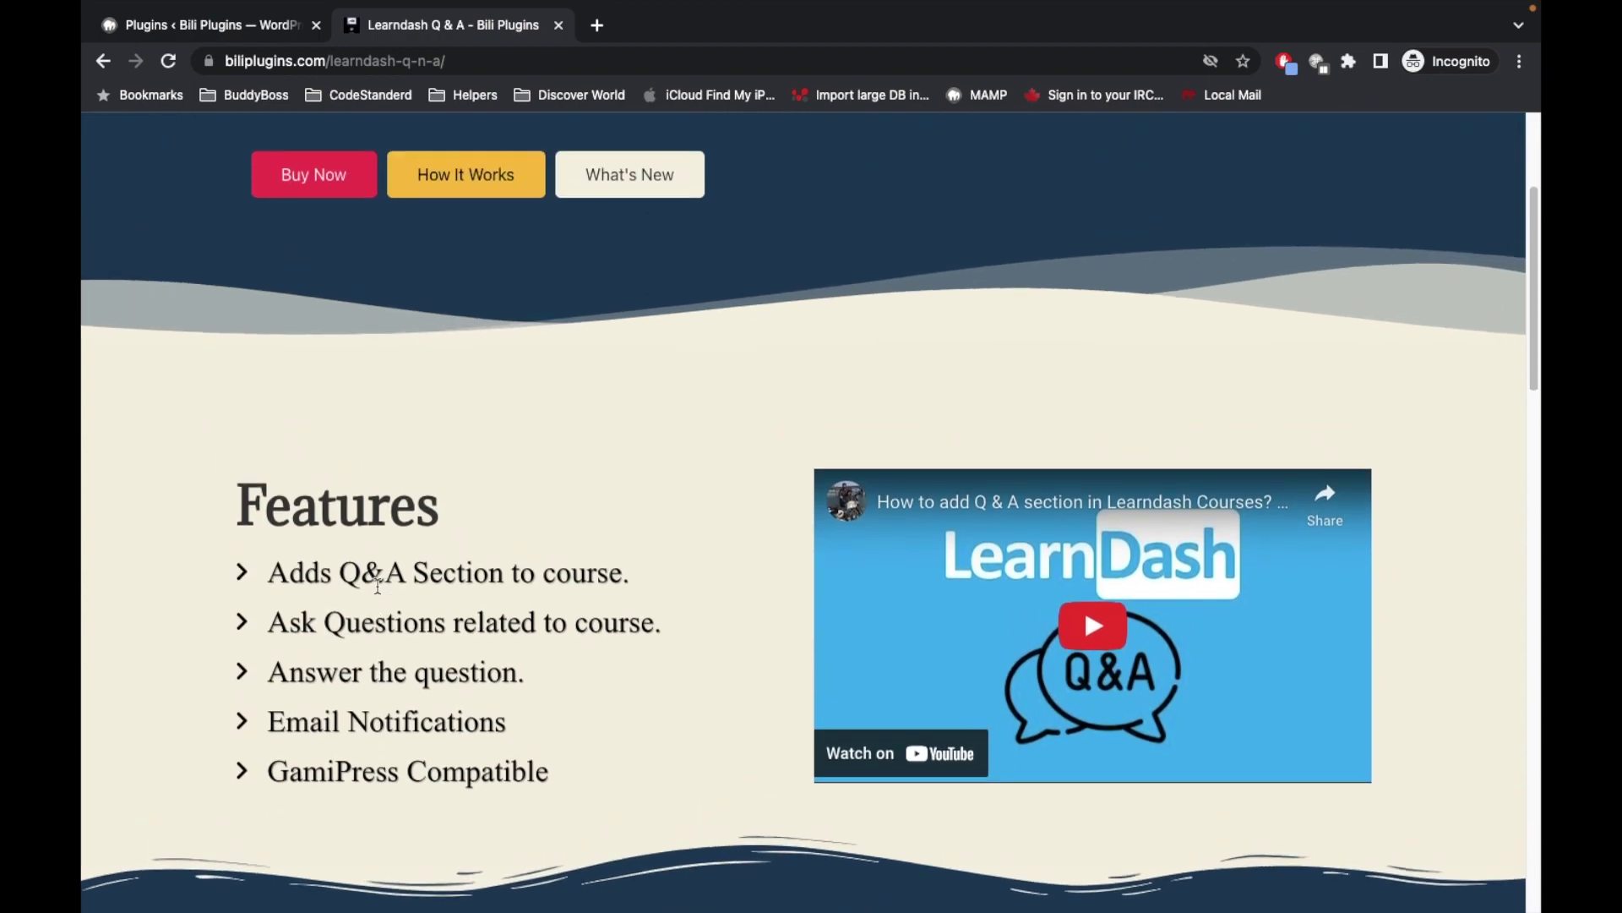
pyautogui.scroll(1, 376, 586)
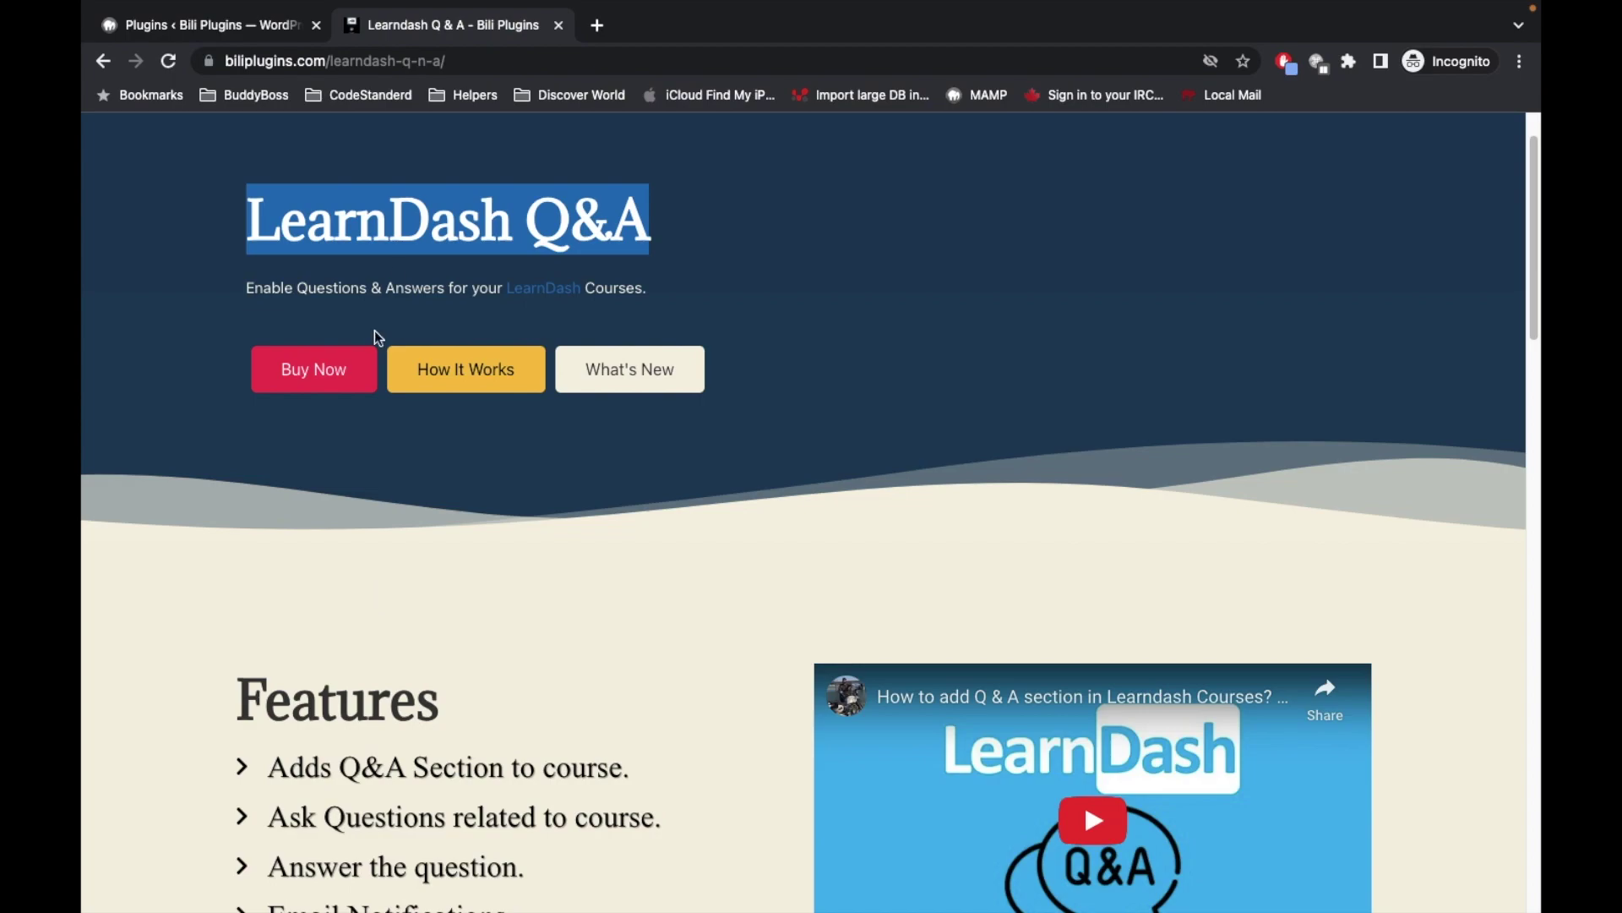
pyautogui.scroll(1, 607, 621)
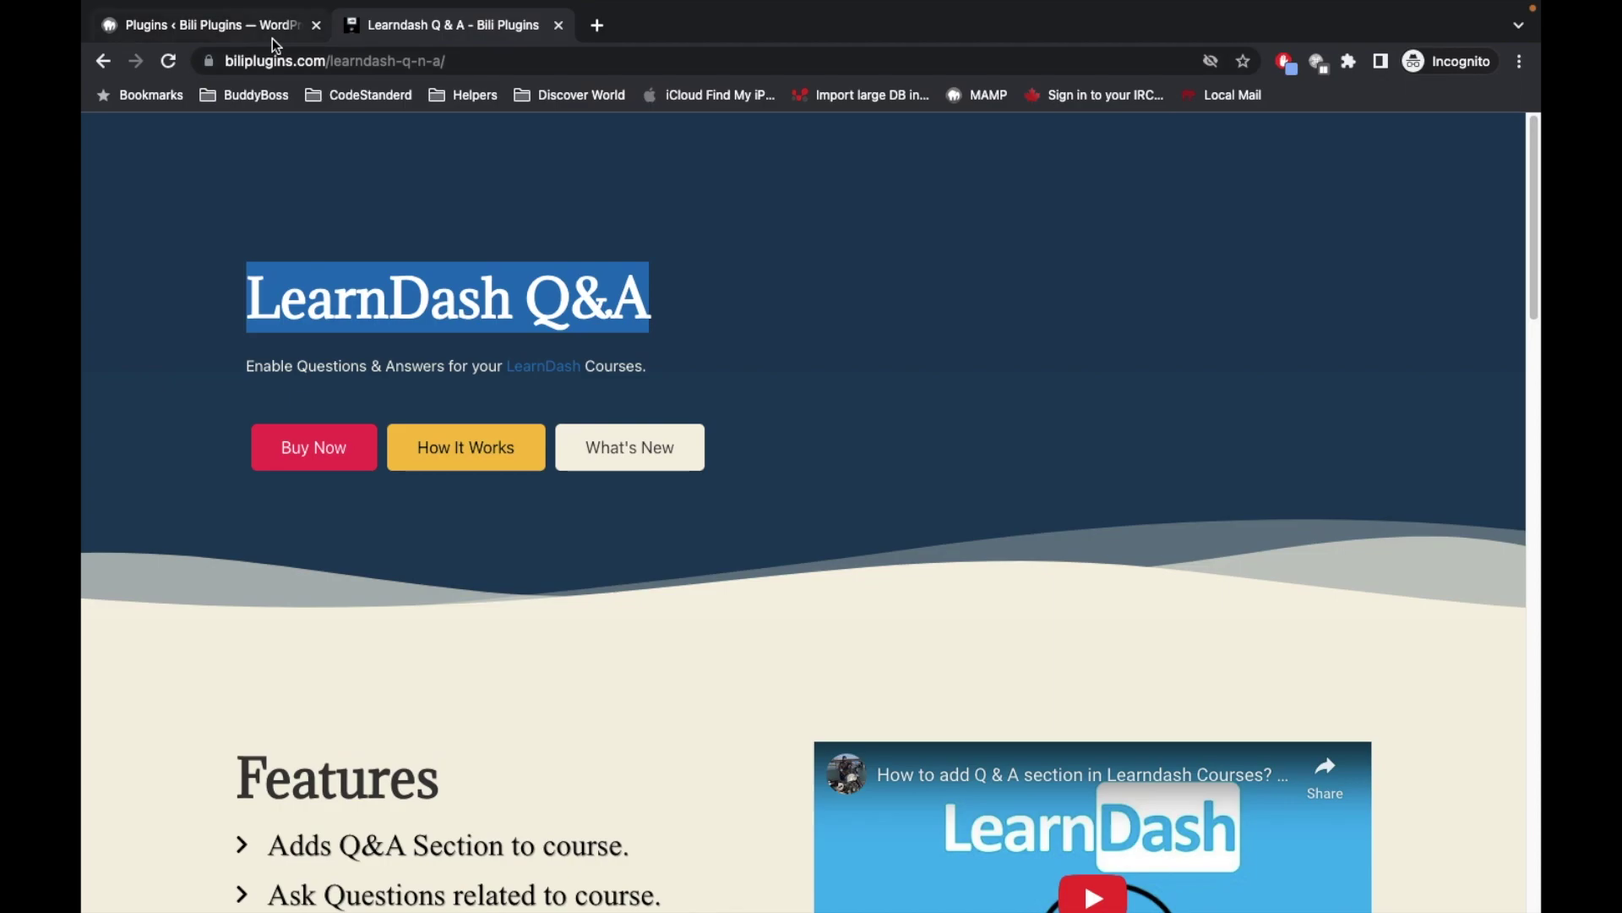
pyautogui.click(272, 29)
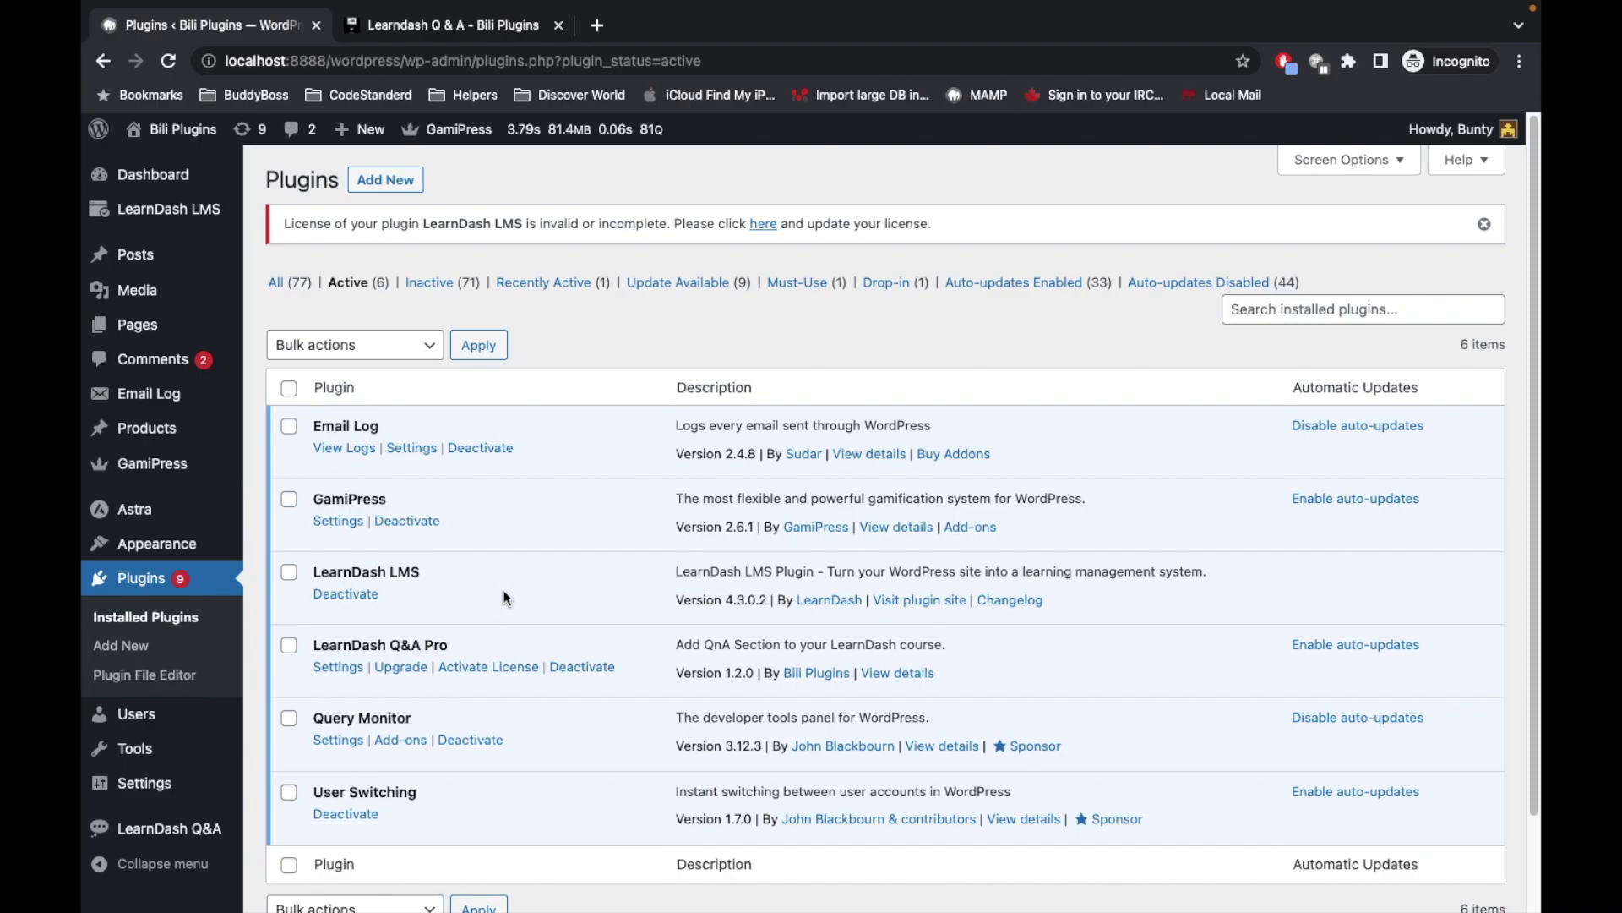
pyautogui.scroll(1, 504, 590)
pyautogui.scroll(1, 573, 485)
pyautogui.click(323, 504)
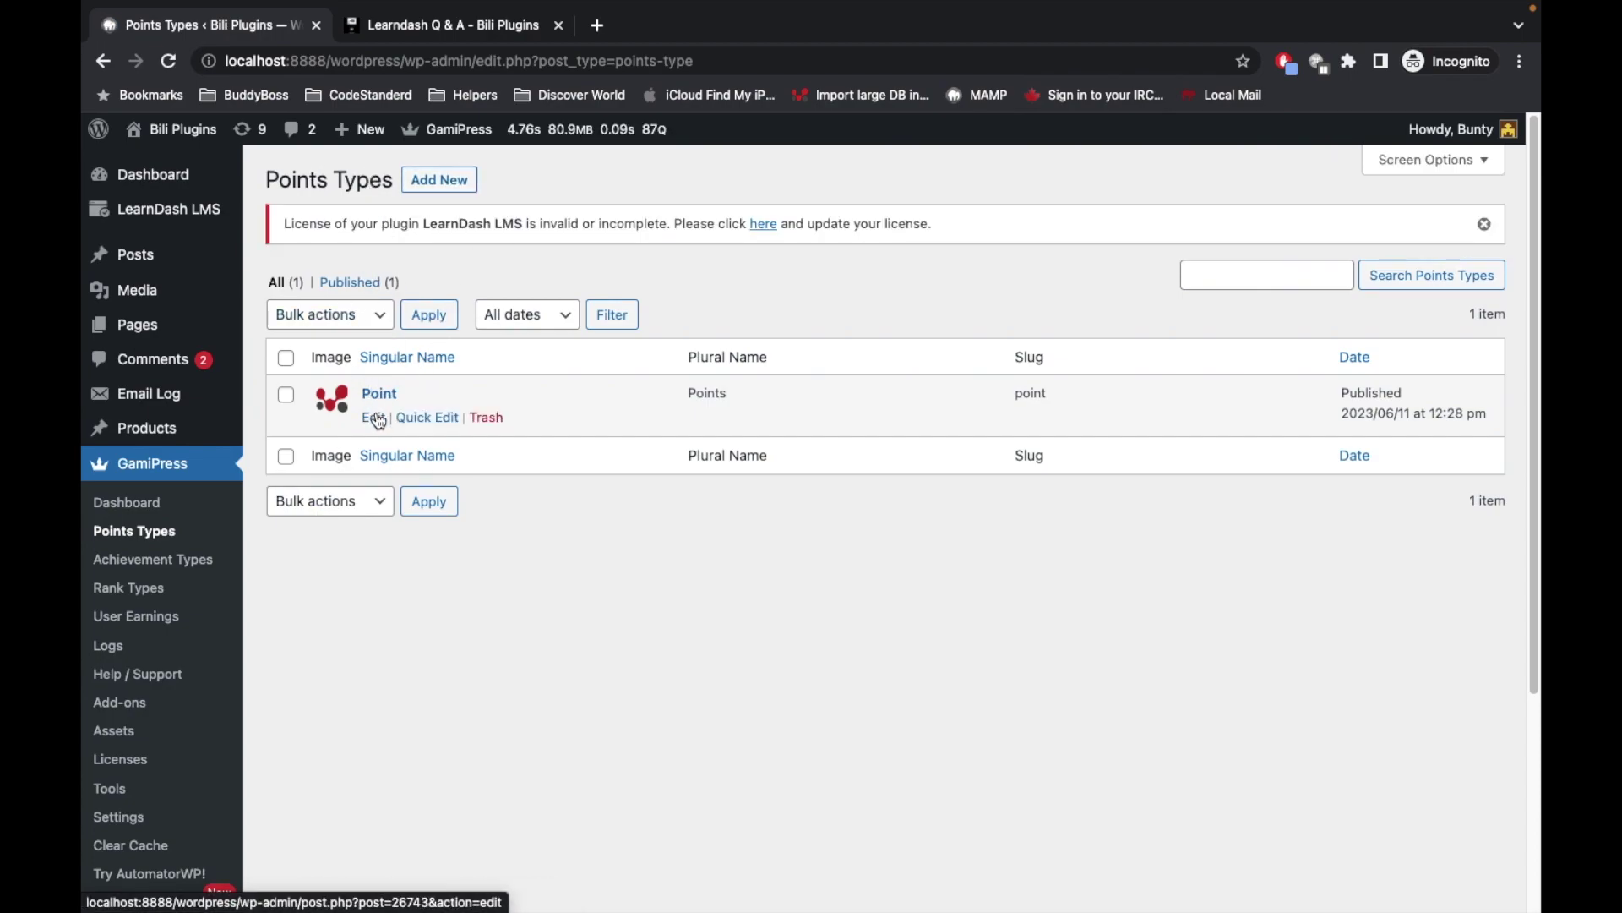
# Edit the Point type and delete its 'Point earned Asked Question' automatic award
pyautogui.click(374, 416)
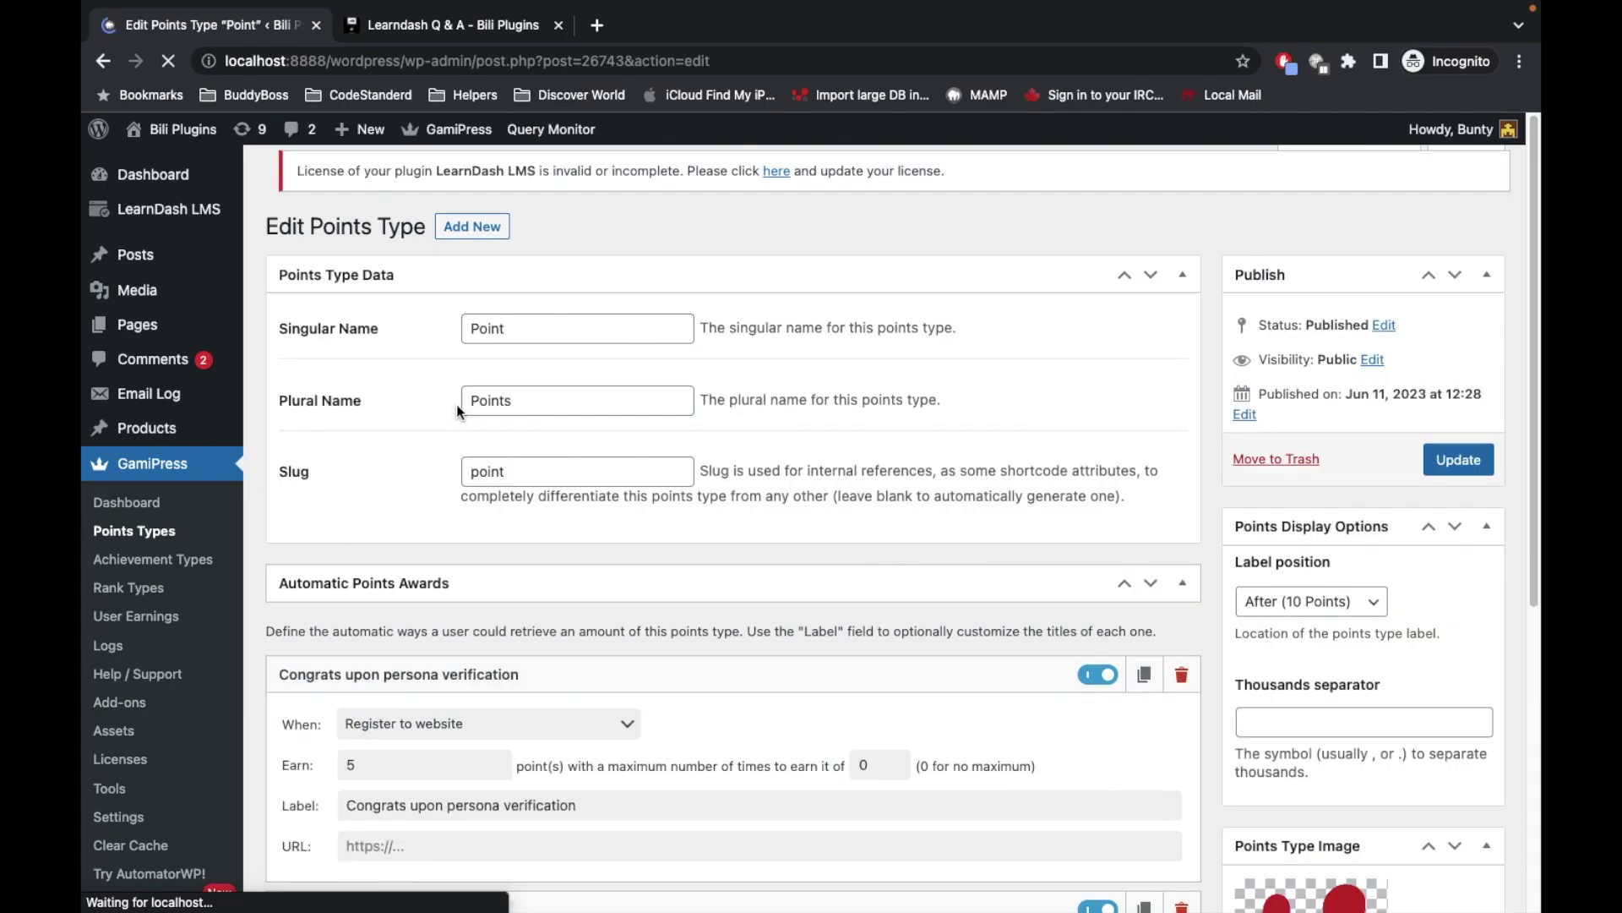
pyautogui.scroll(-1, 367, 376)
pyautogui.scroll(-5, 366, 383)
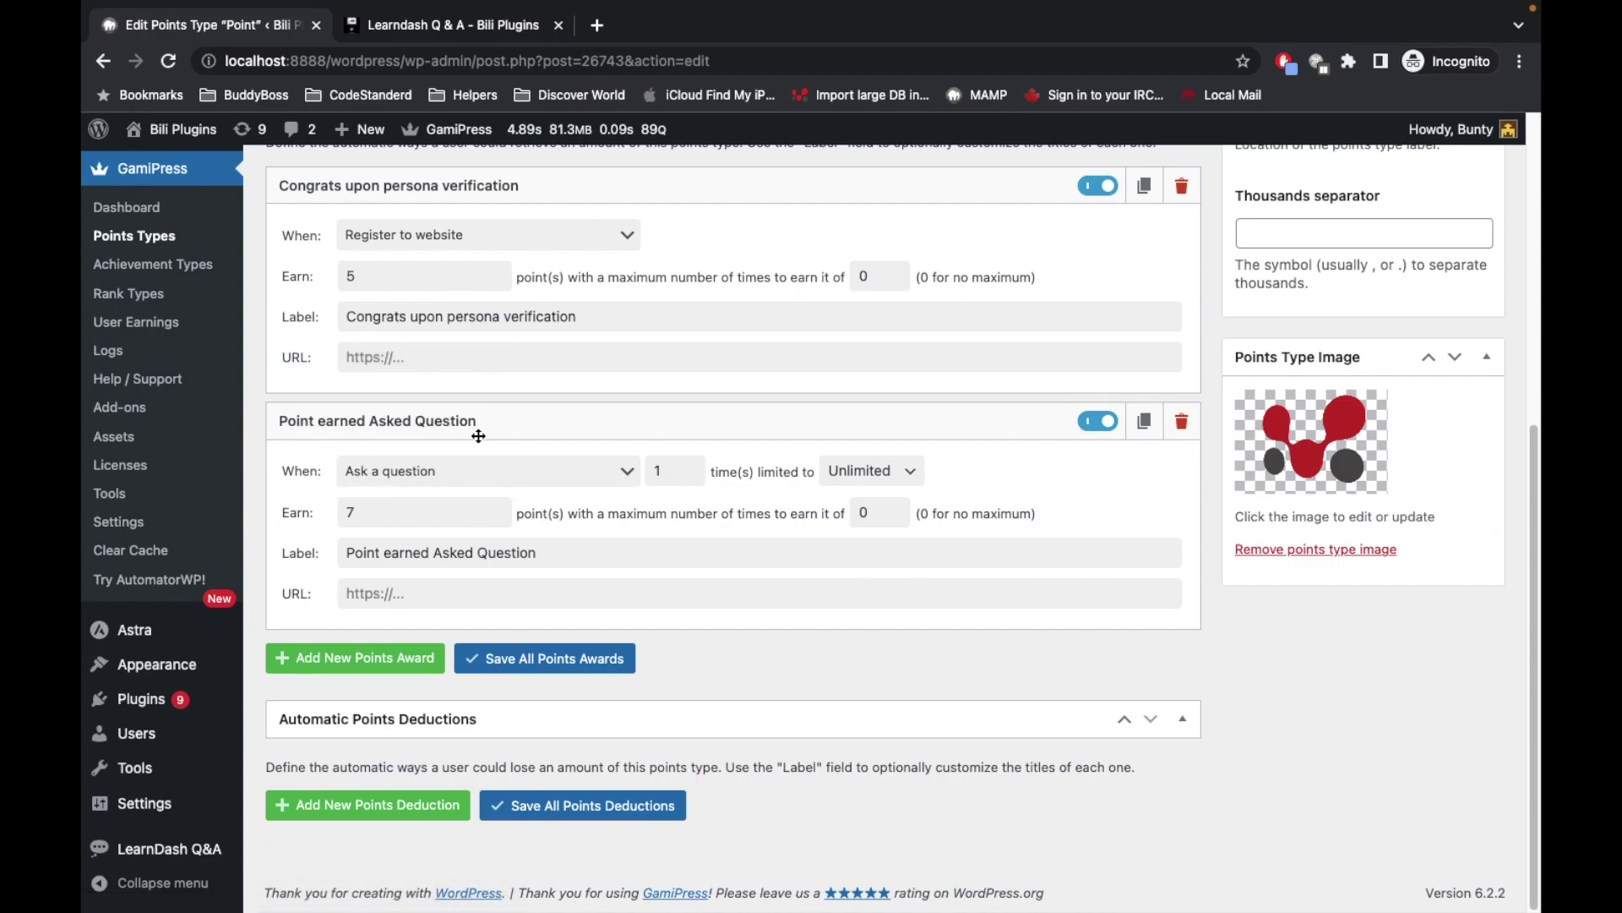
pyautogui.click(1182, 420)
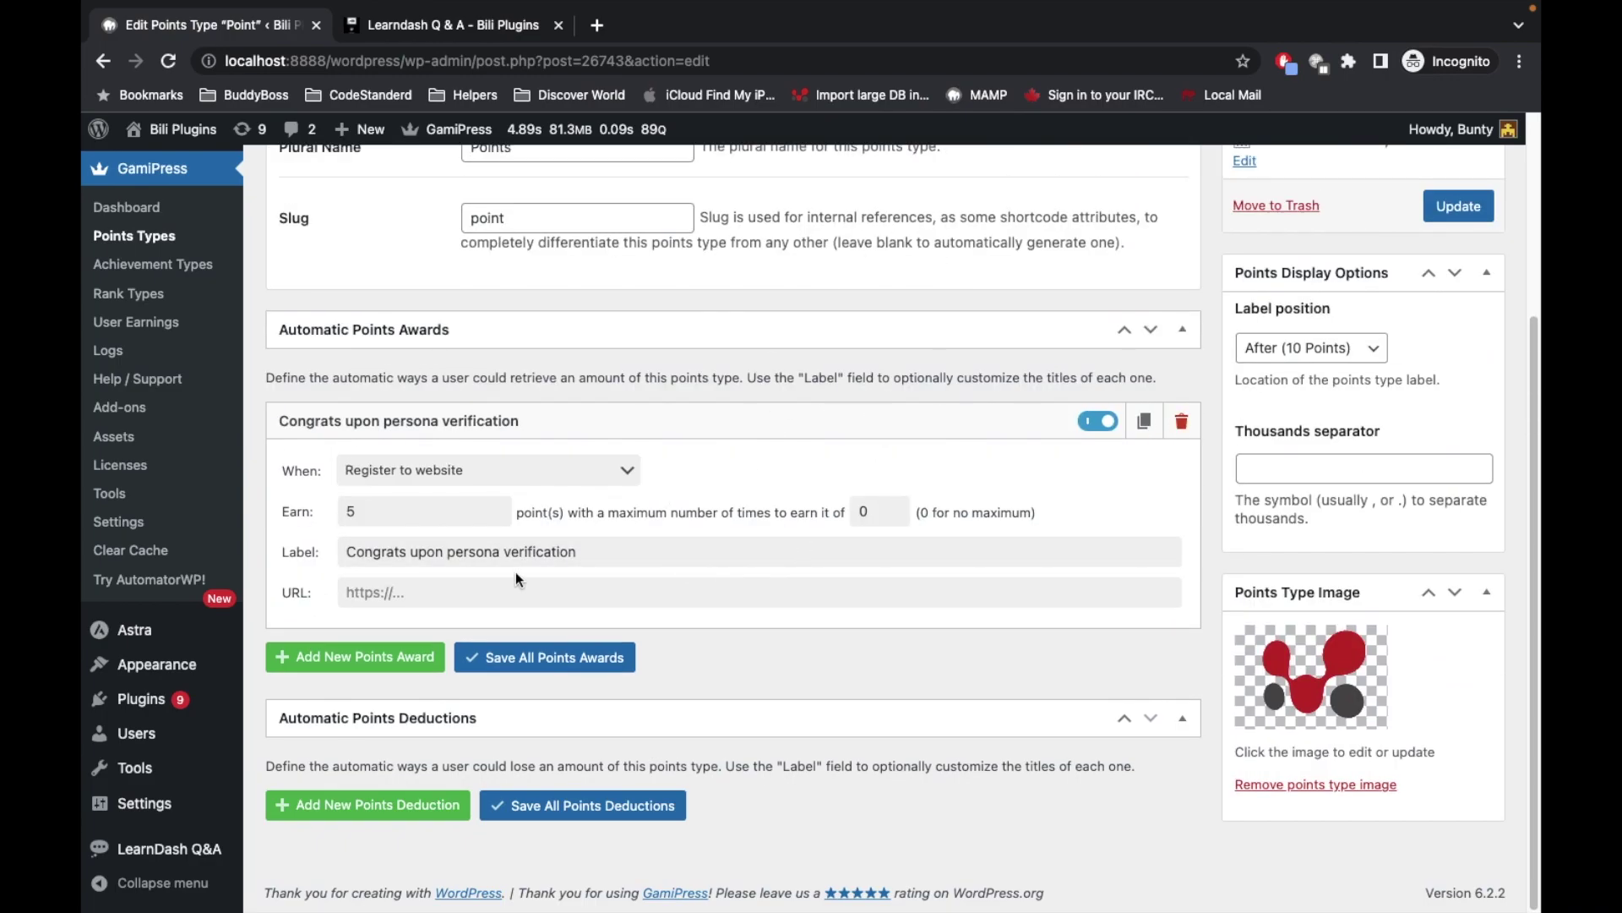
# Add an automatic award triggered by asking a question, worth 8 points
pyautogui.click(318, 672)
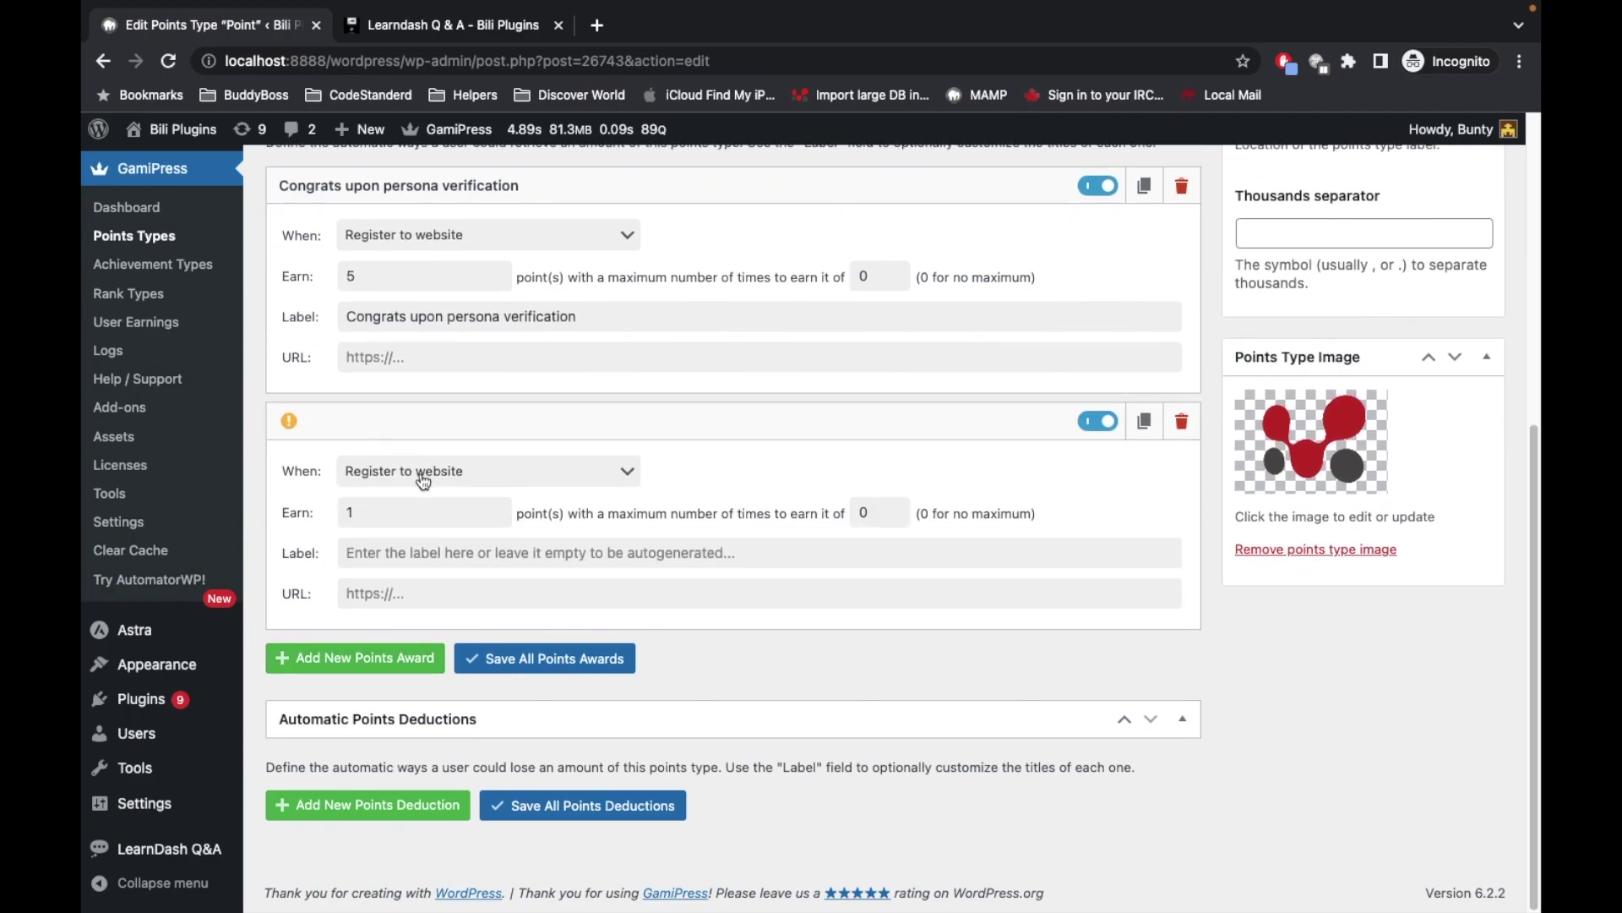
pyautogui.click(422, 478)
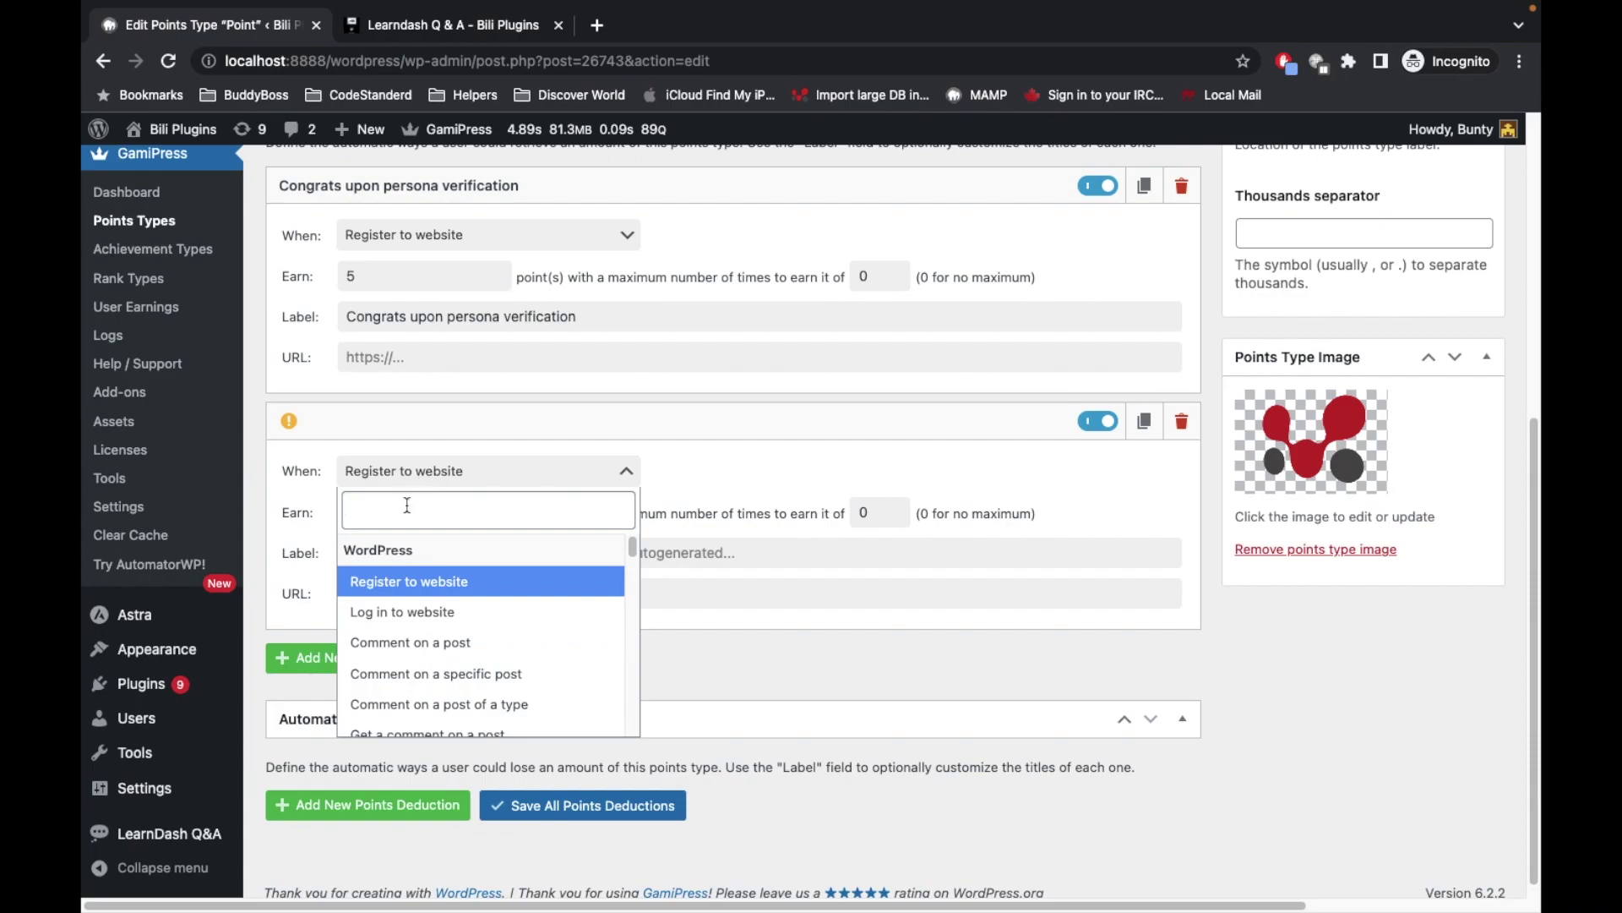
pyautogui.write('q')
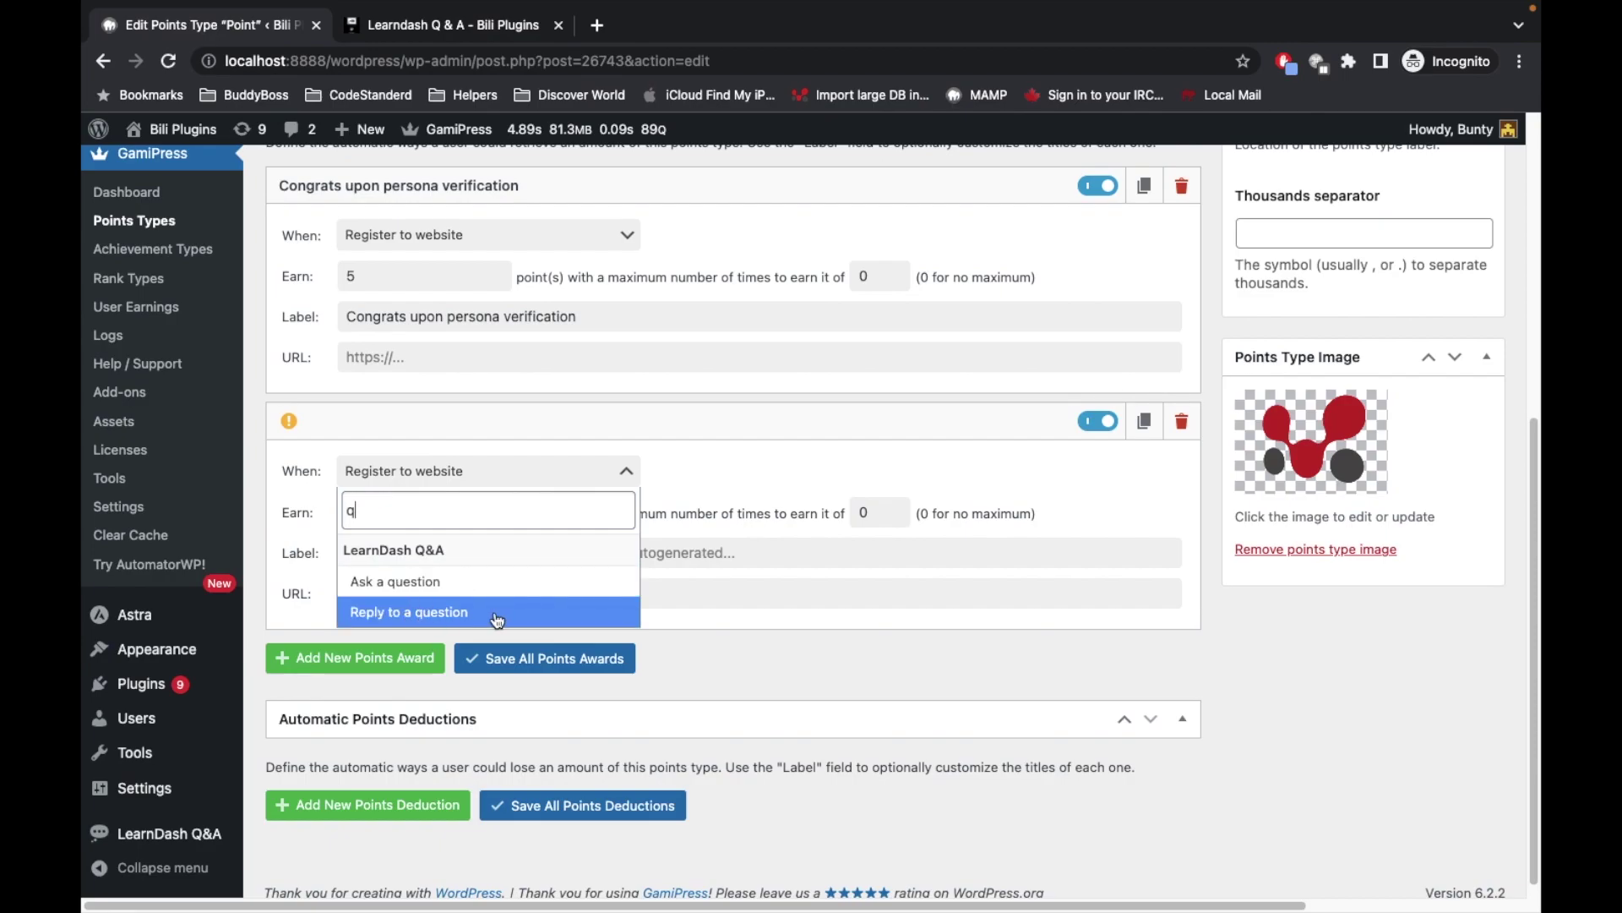
pyautogui.click(435, 583)
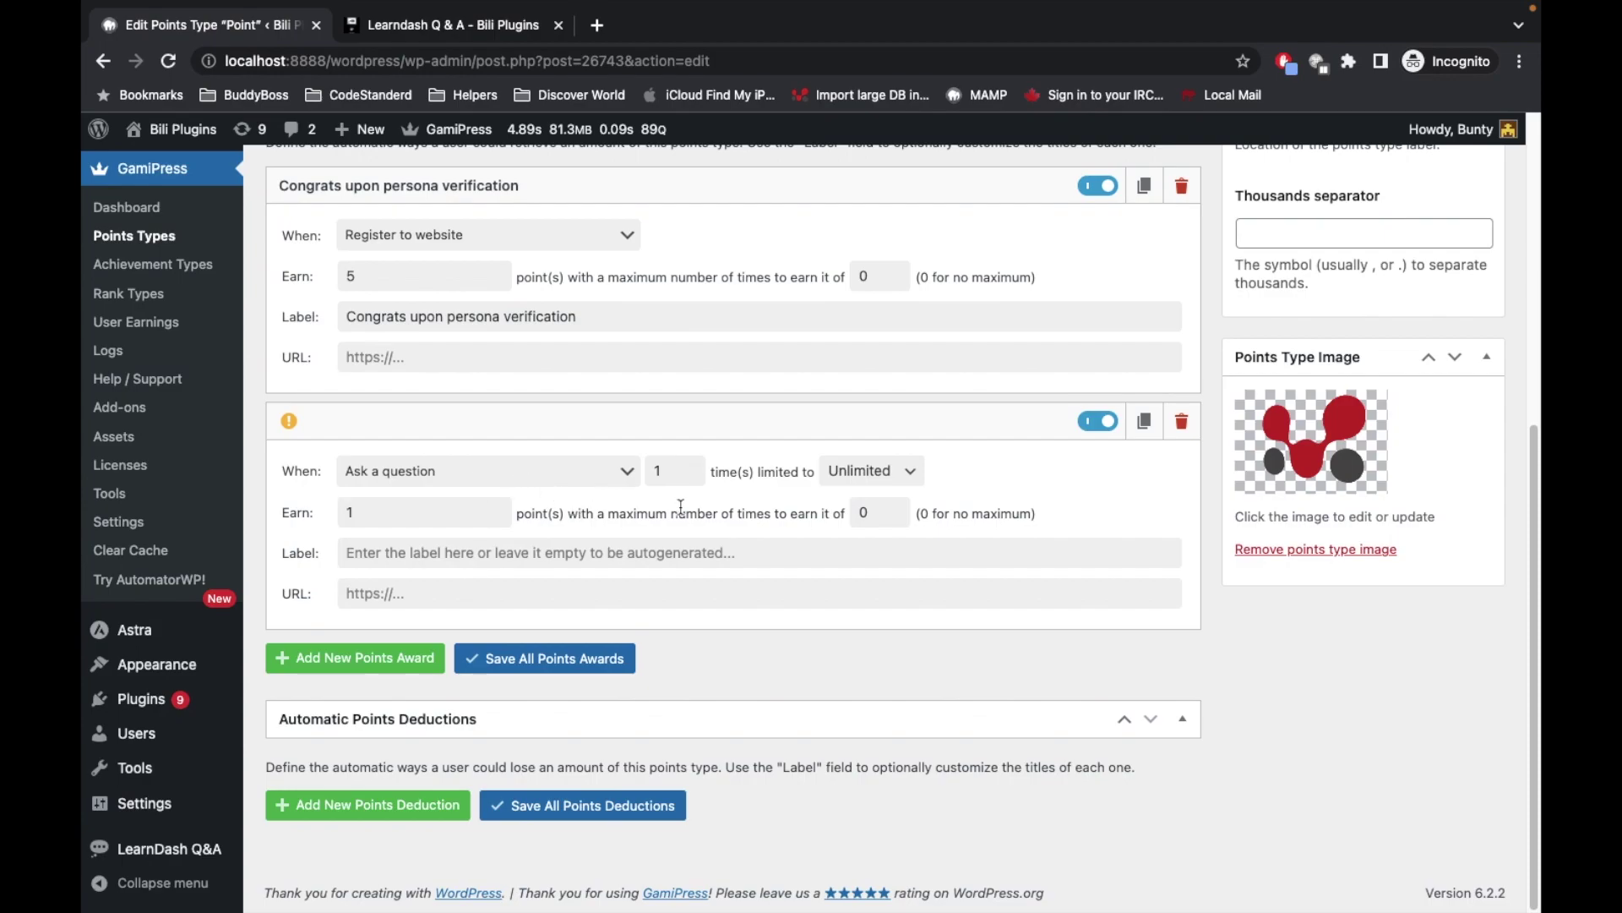
pyautogui.click(374, 509)
pyautogui.doubleClick(374, 509)
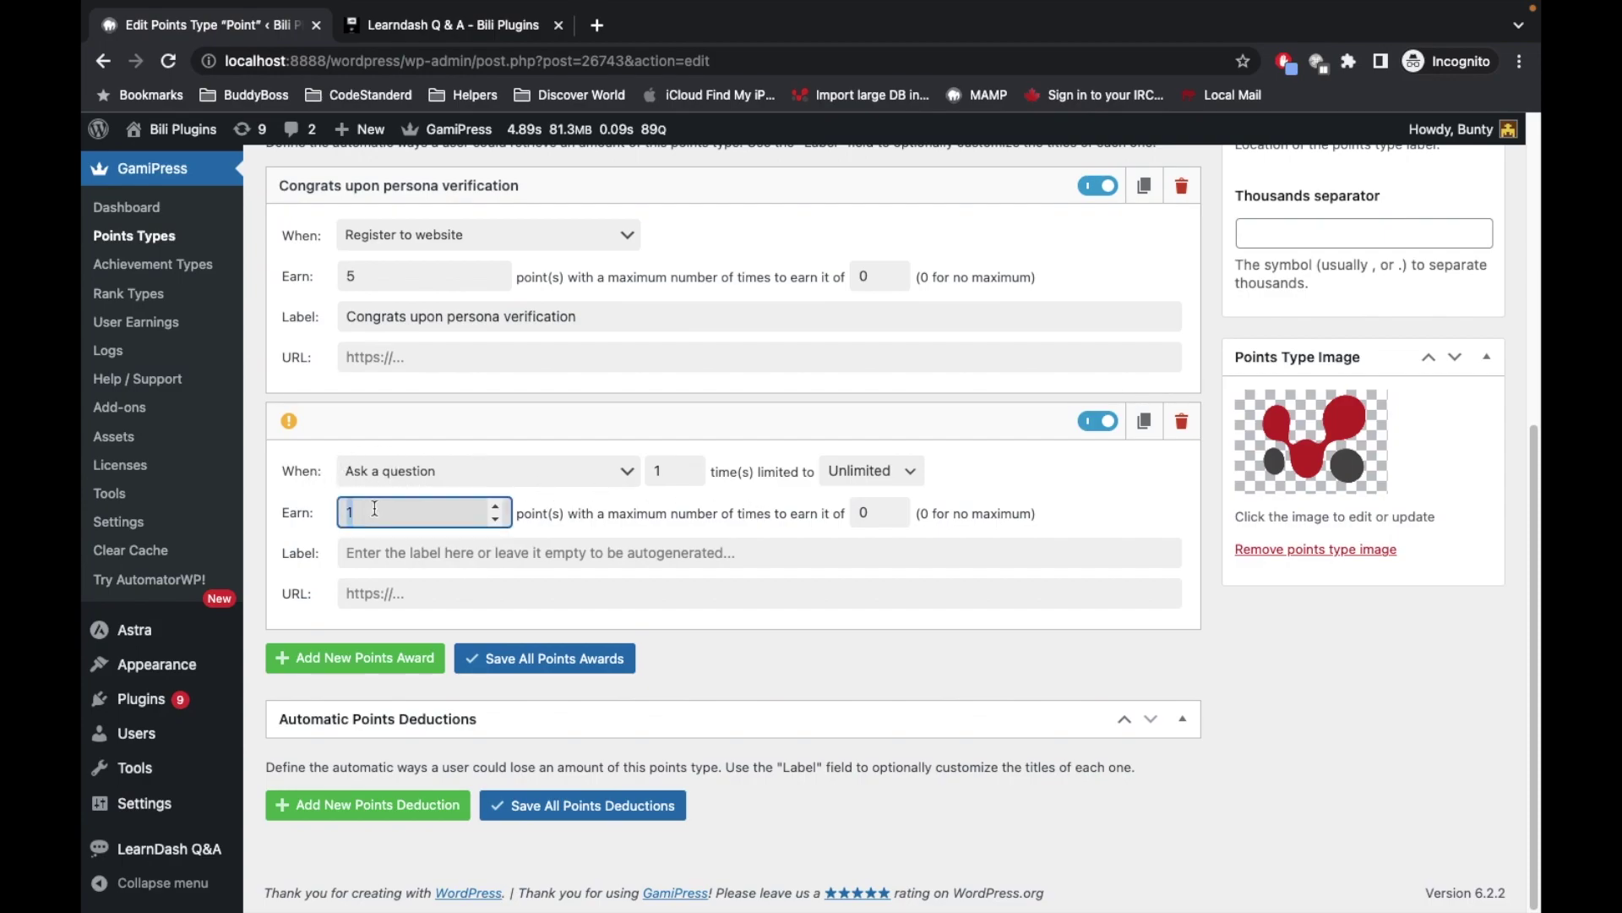
pyautogui.write('8')
# Label the new award 'Point earned by asking Question'
pyautogui.click(407, 552)
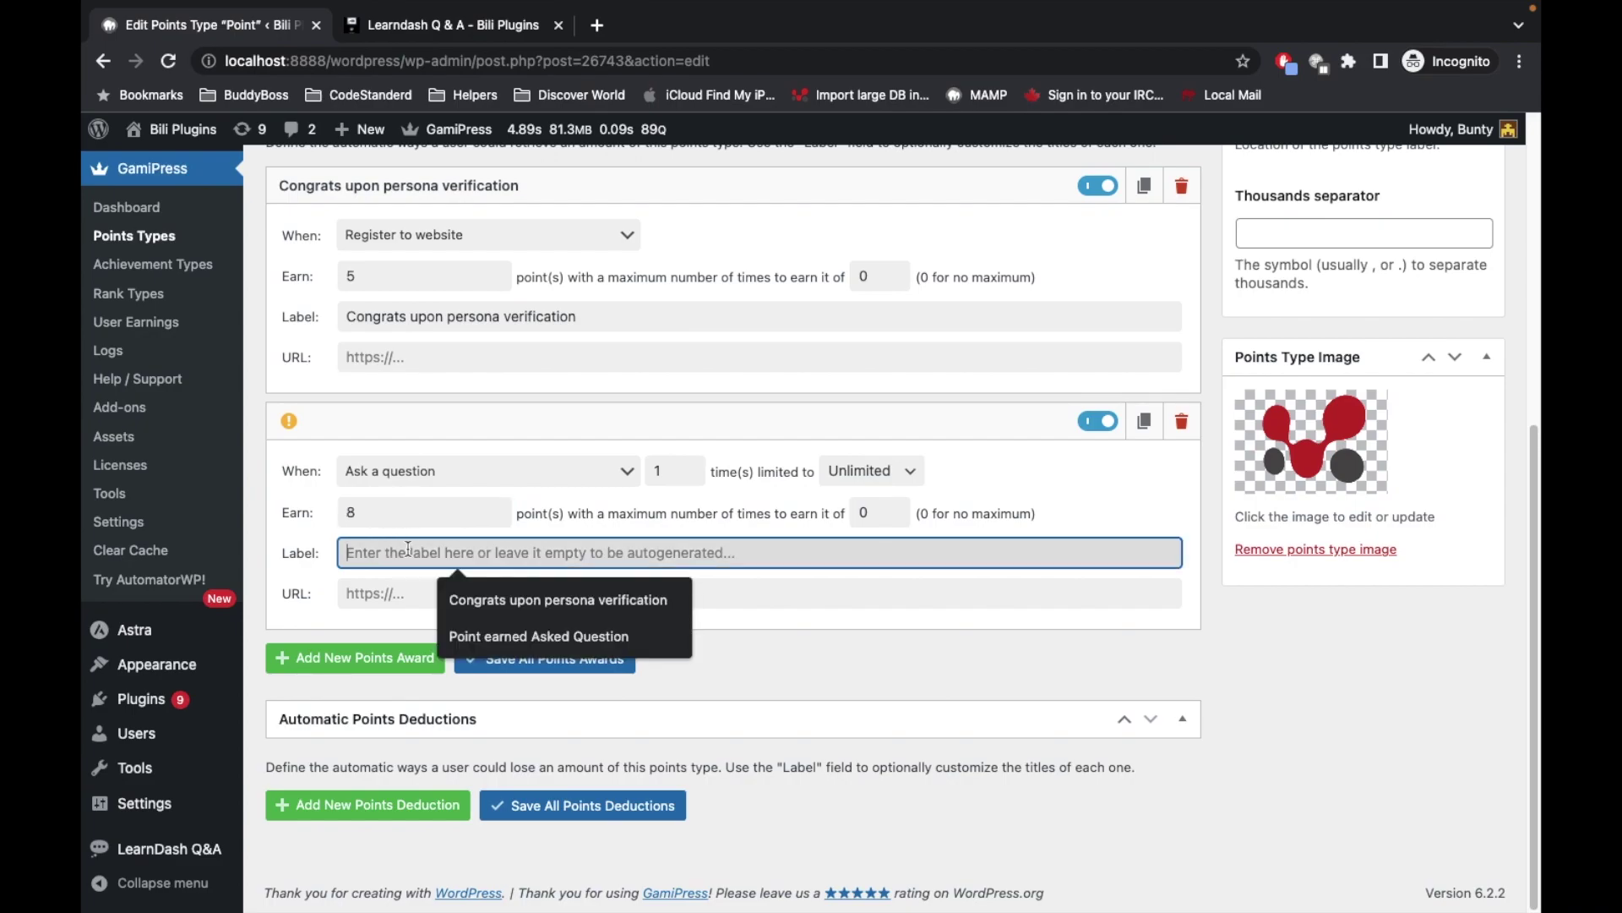
pyautogui.press('Down')
pyautogui.press('Down')
pyautogui.press('Return')
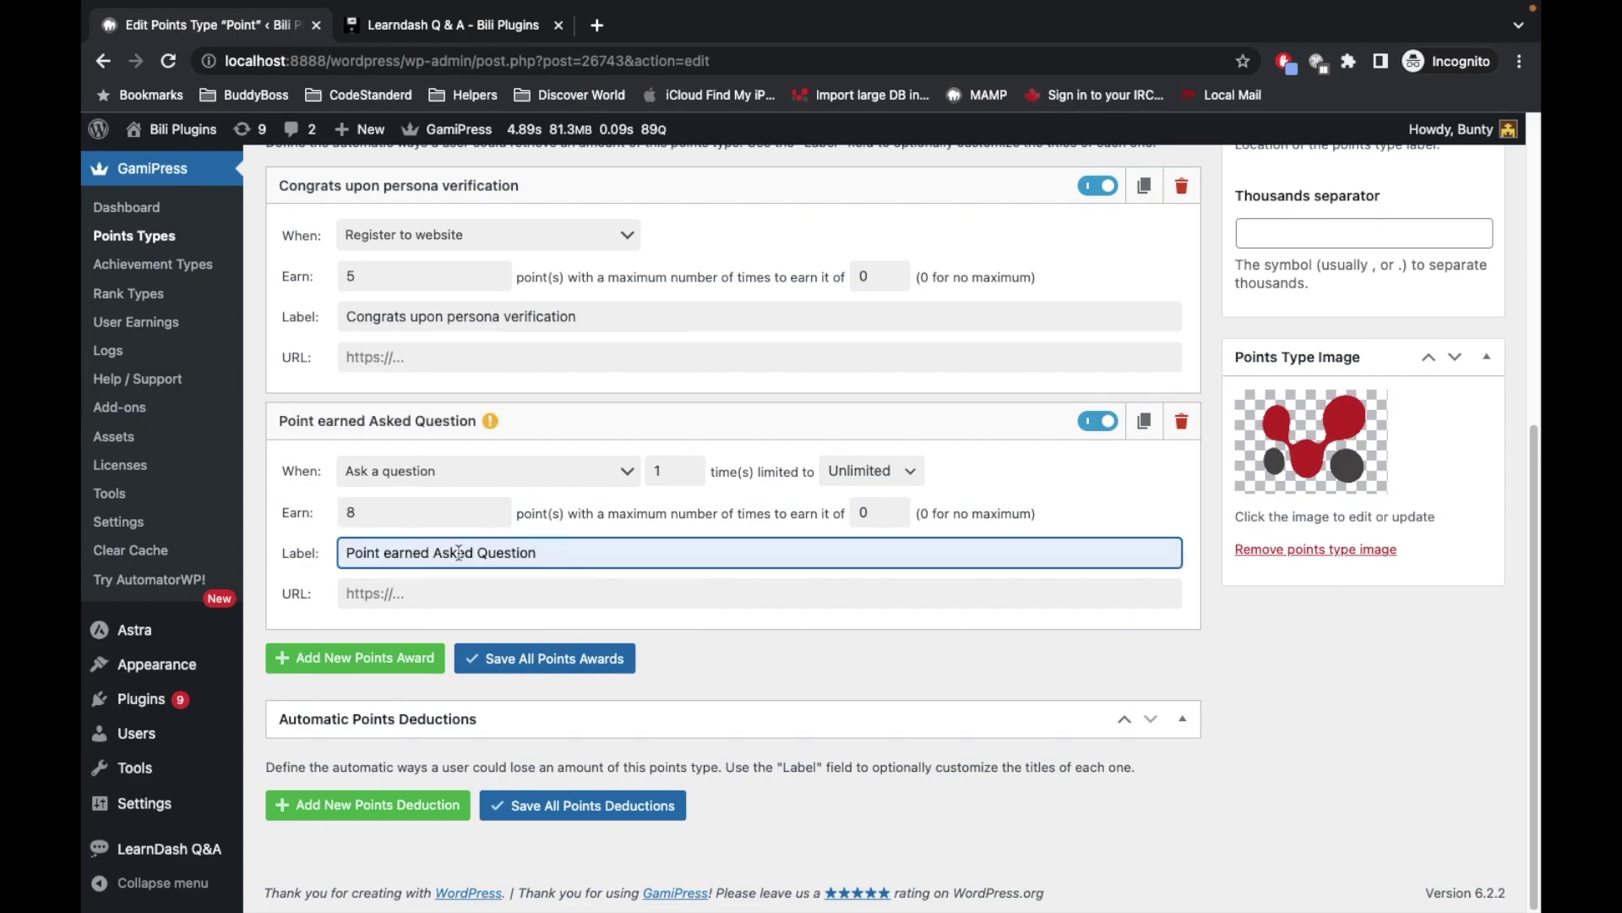
pyautogui.click(434, 554)
pyautogui.write('by')
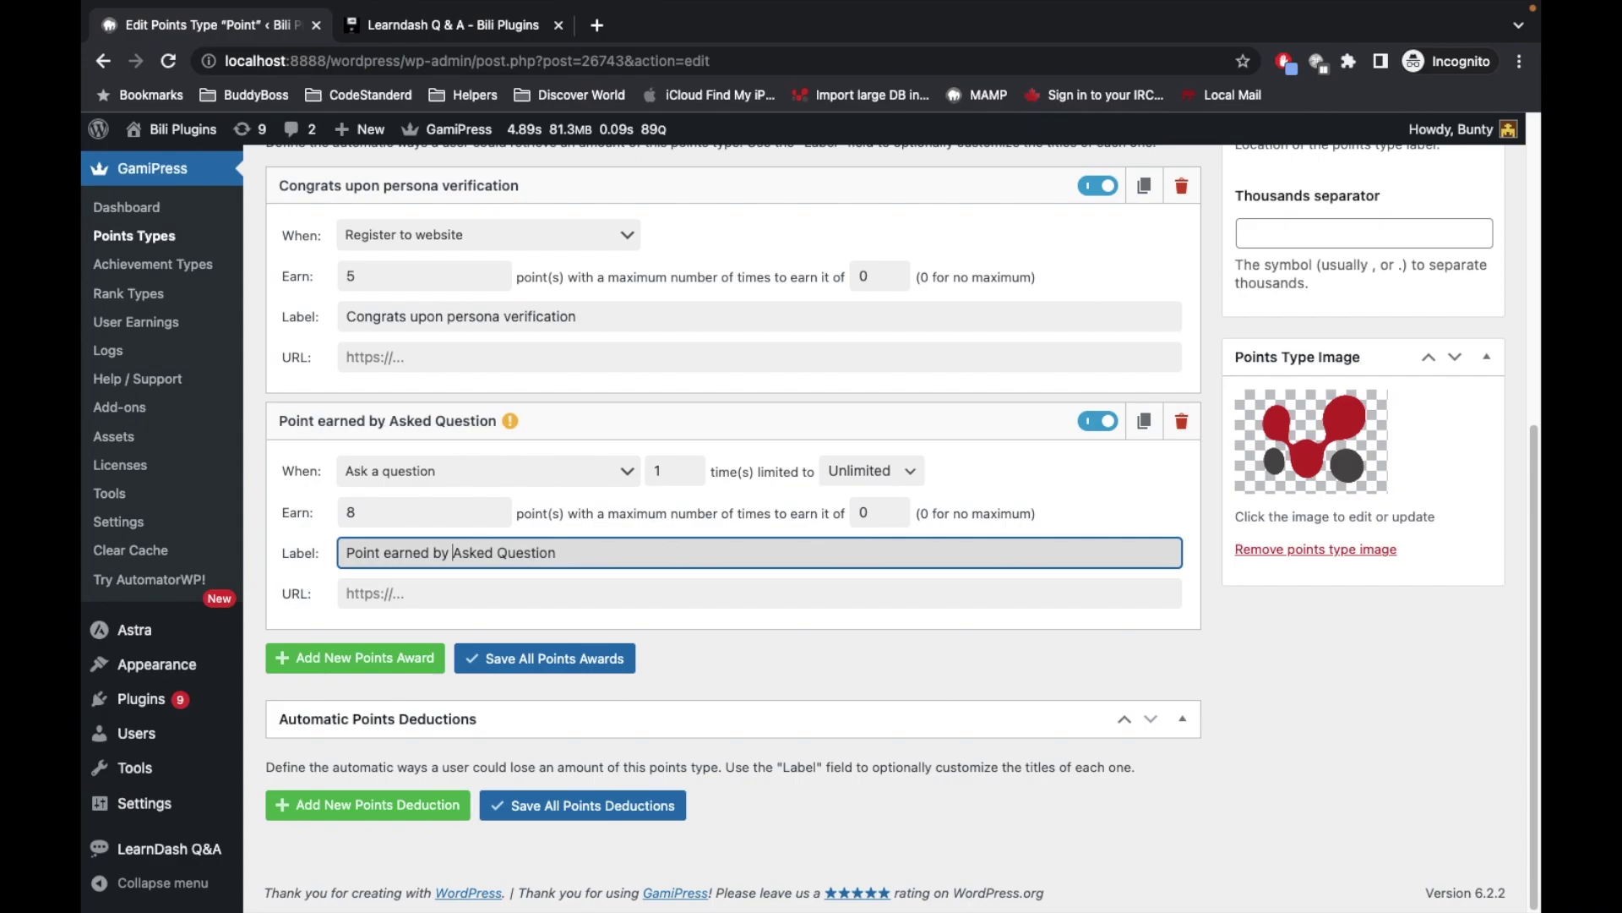
pyautogui.press('Delete')
pyautogui.press('Delete')
pyautogui.press('BackSpace')
pyautogui.press('BackSpace')
pyautogui.press('BackSpace')
pyautogui.write('a')
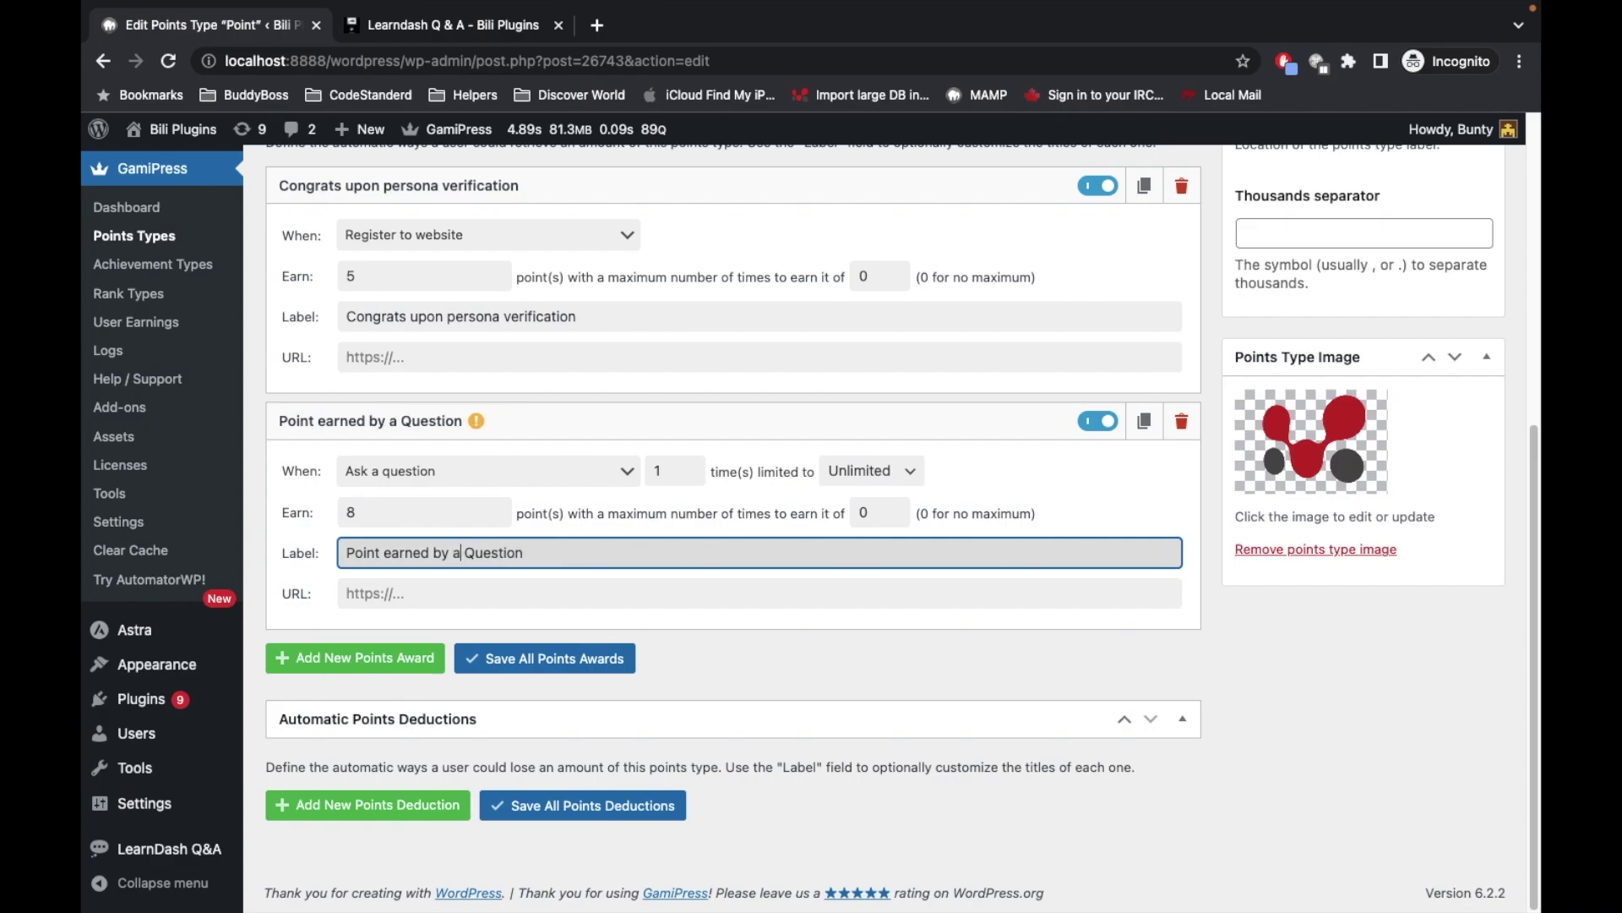
pyautogui.write('sking')
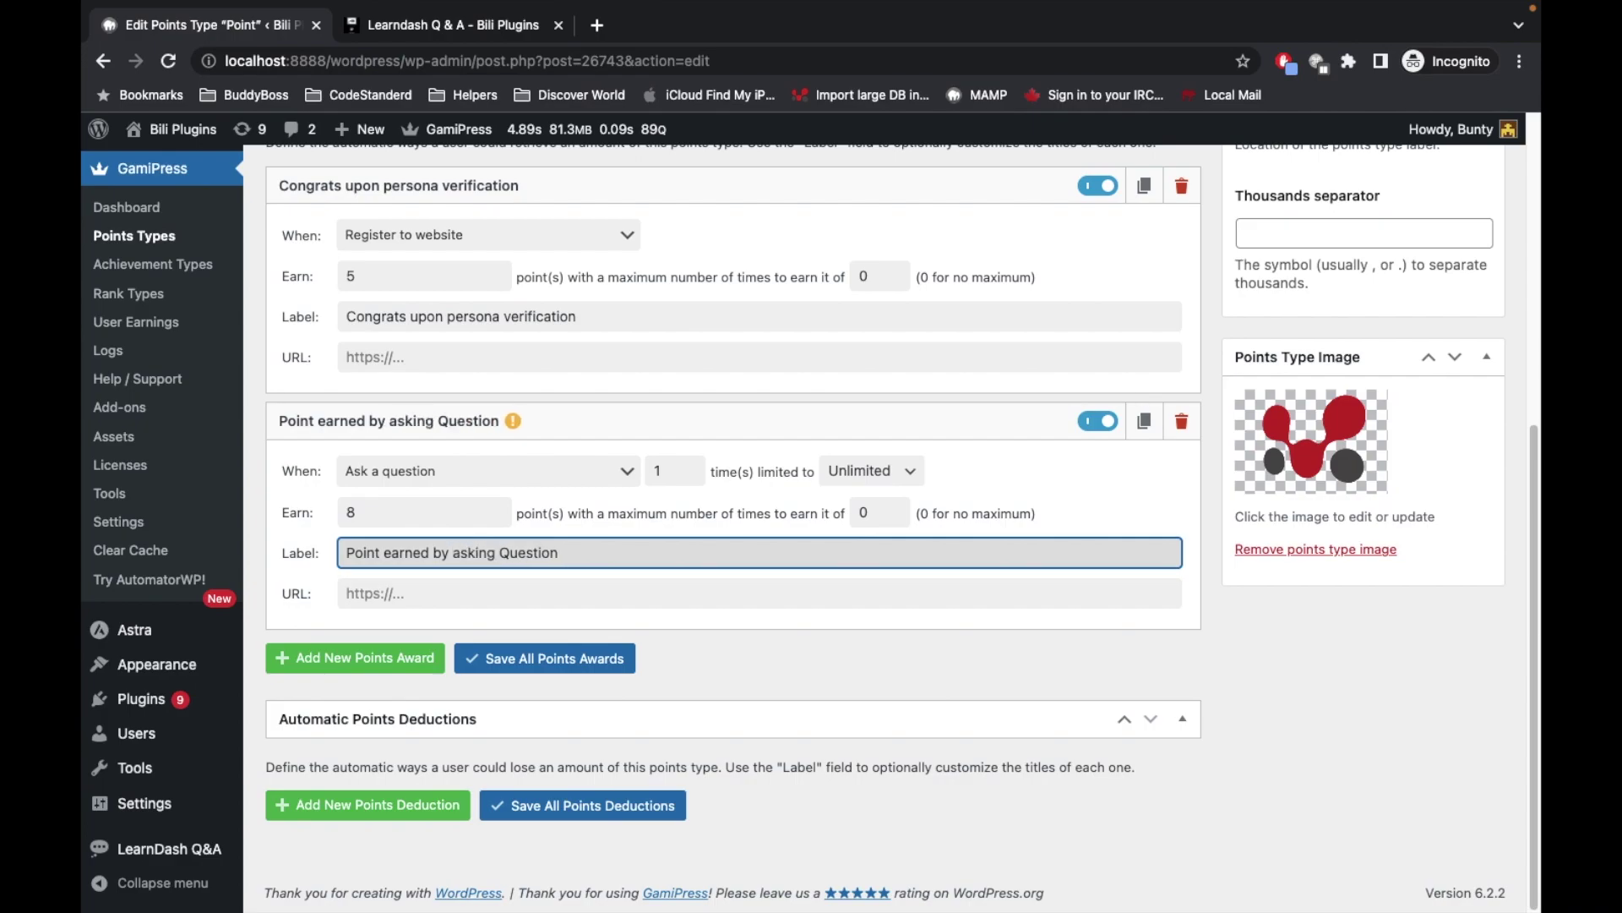
# Save all points awards and update the Point type
pyautogui.click(571, 661)
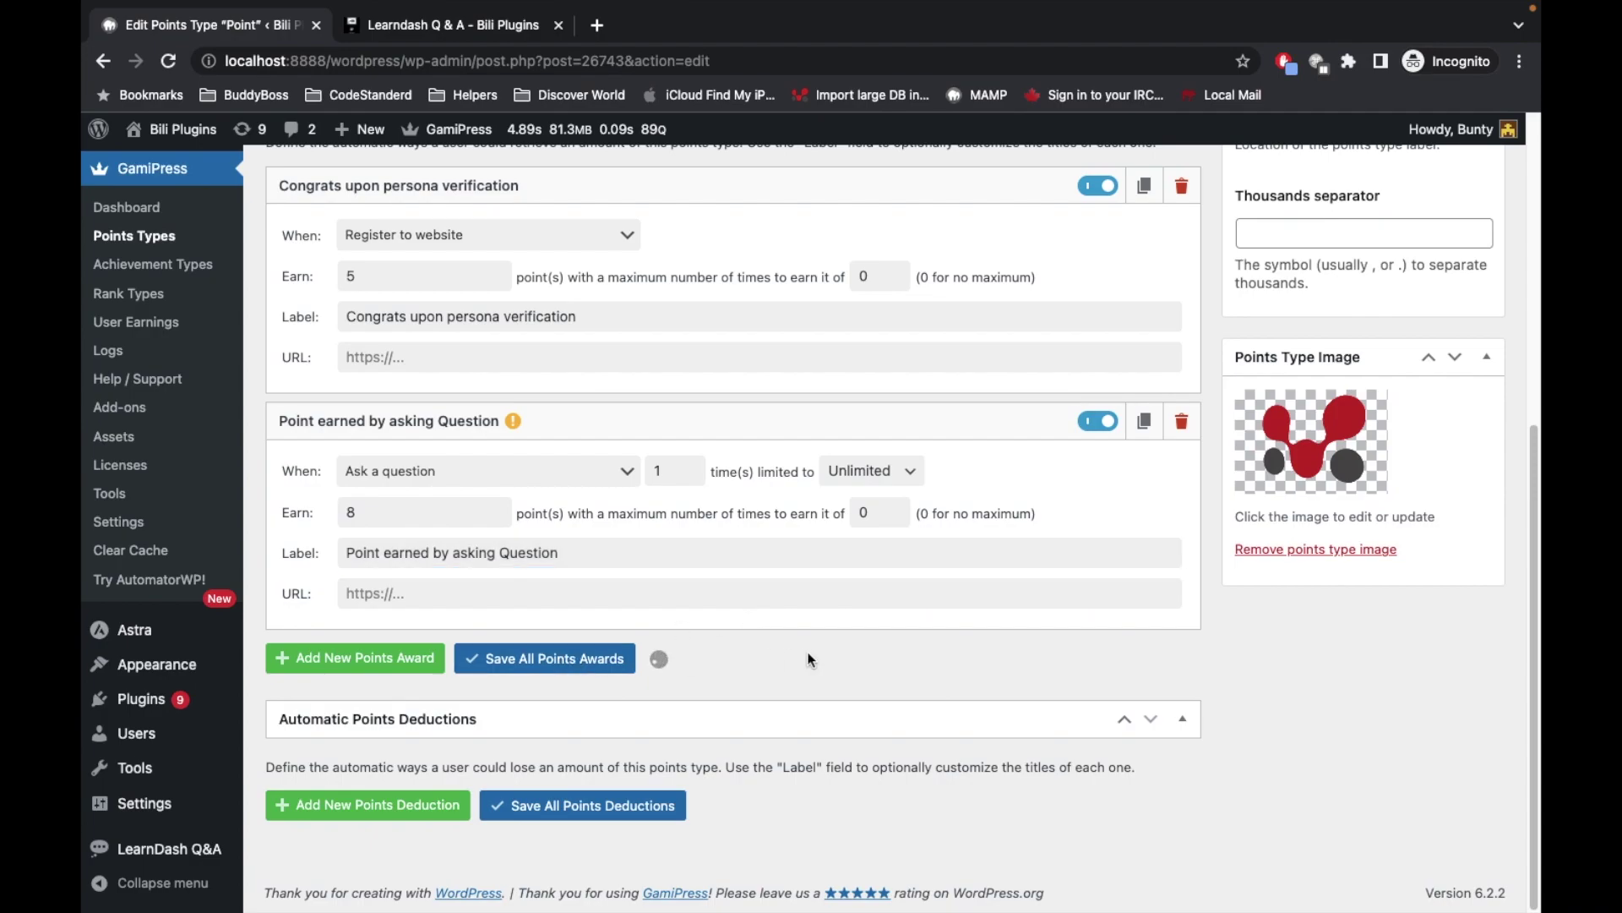
pyautogui.scroll(3, 809, 659)
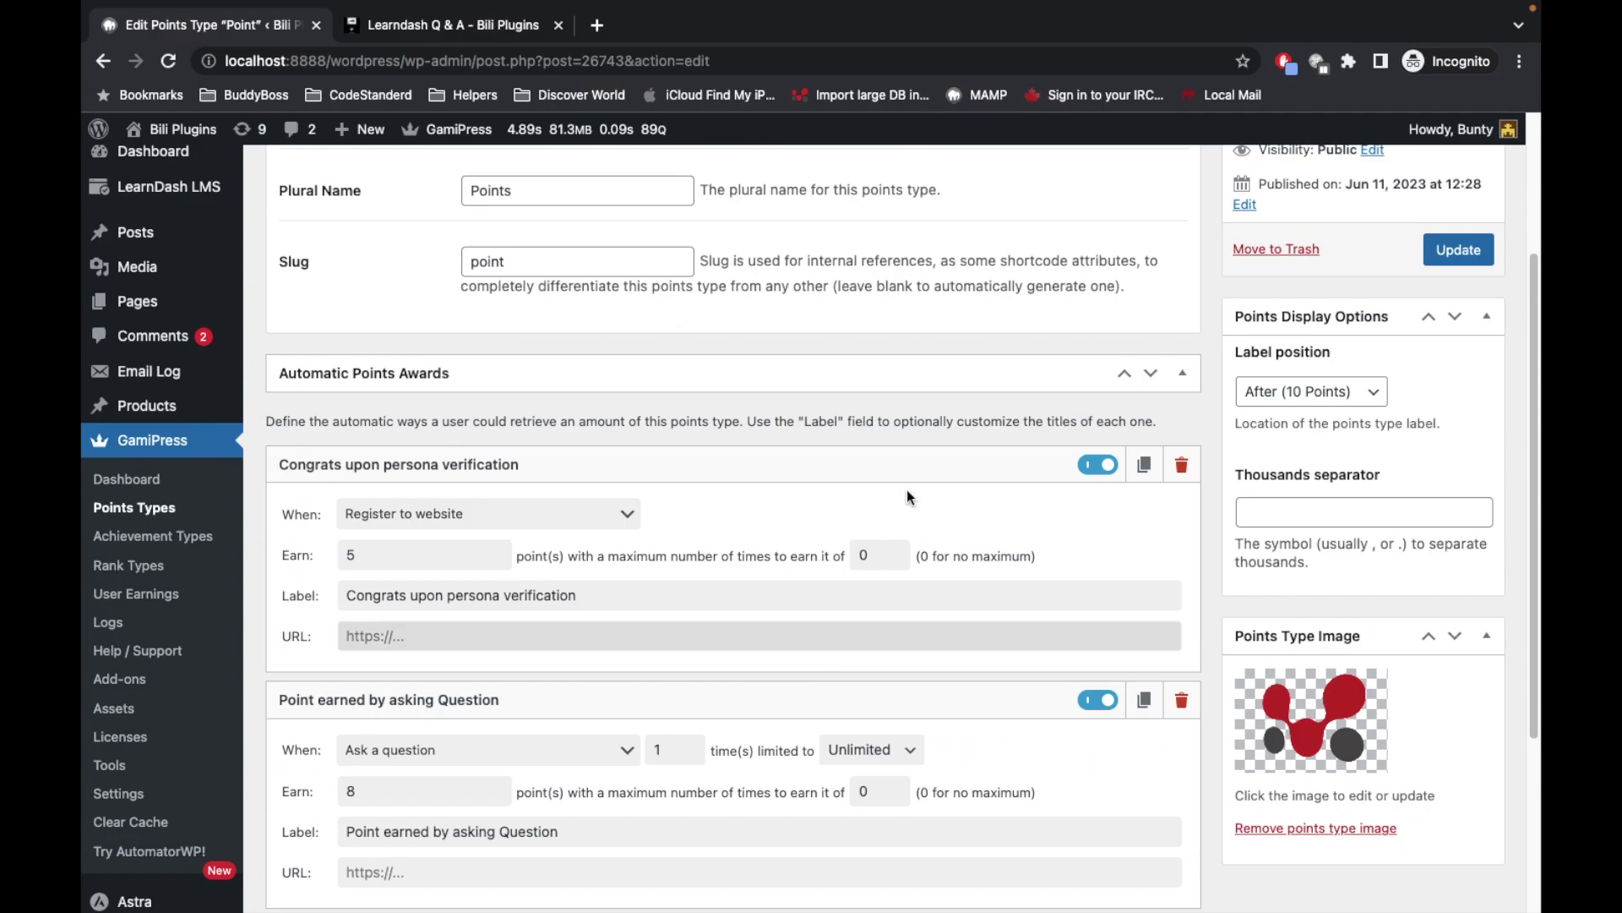
pyautogui.click(1458, 248)
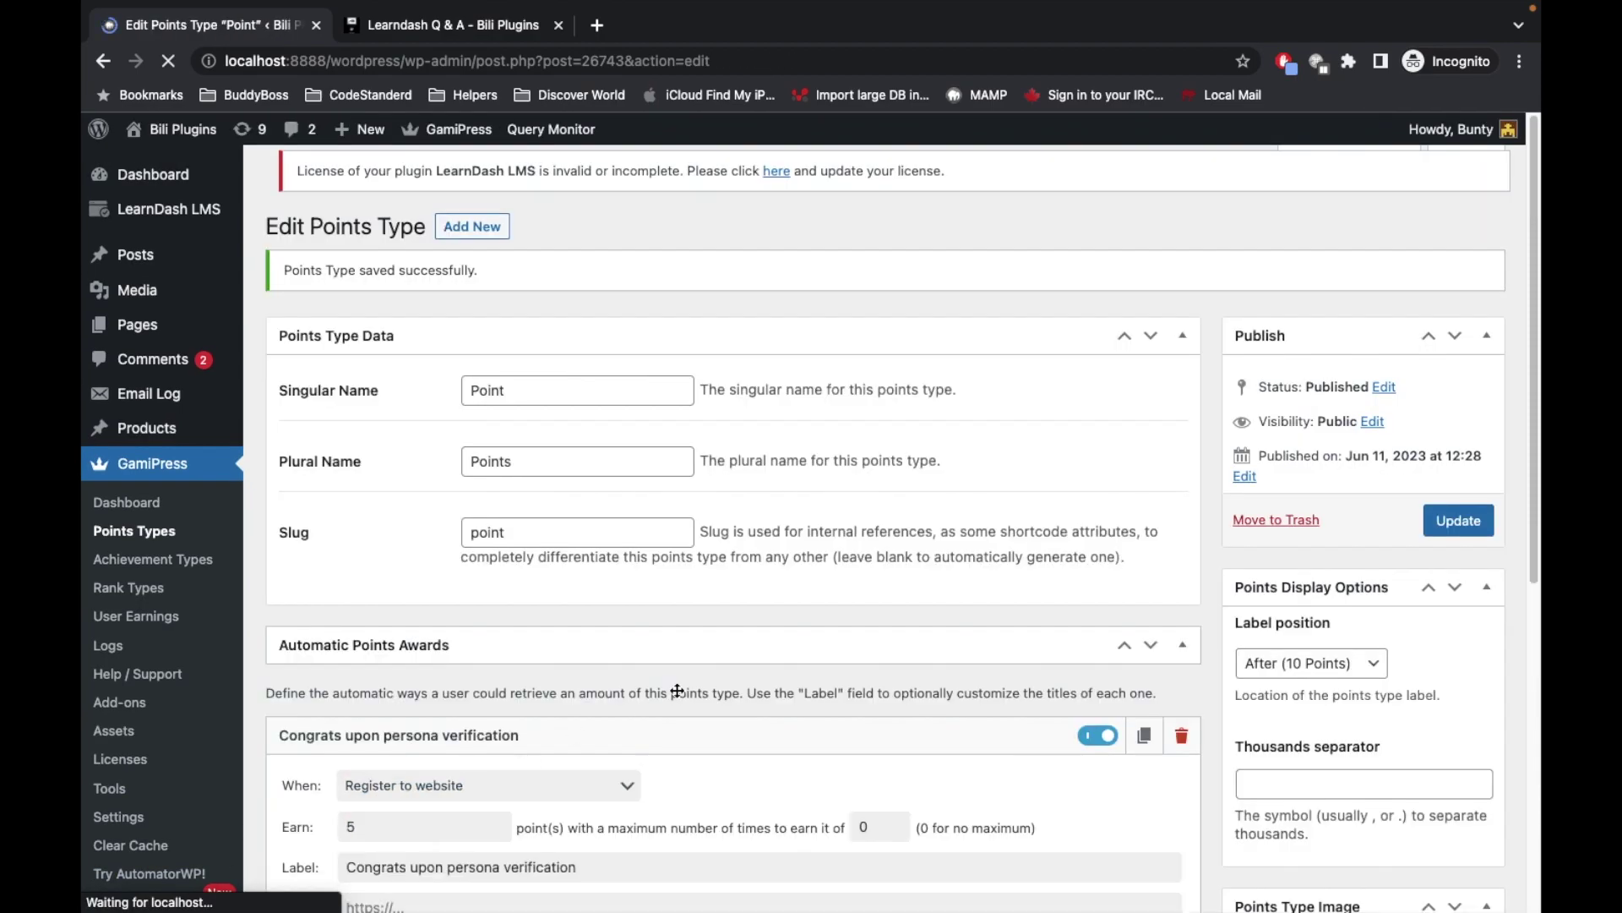
pyautogui.scroll(-2, 691, 681)
pyautogui.scroll(-3, 690, 681)
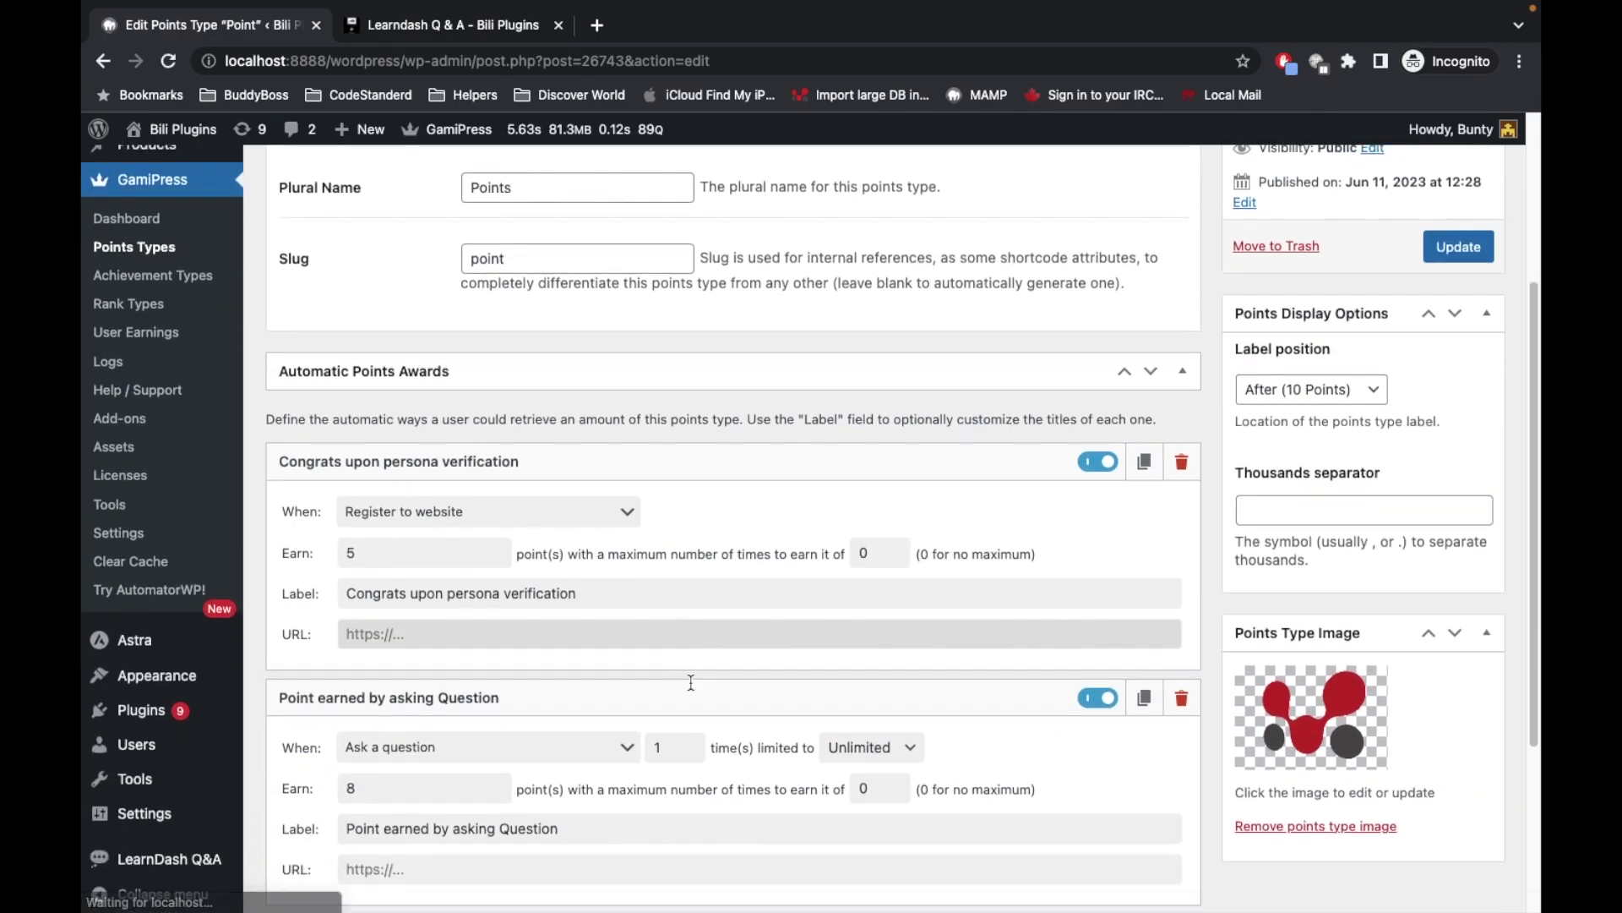
pyautogui.scroll(-1, 689, 681)
pyautogui.scroll(5, 690, 681)
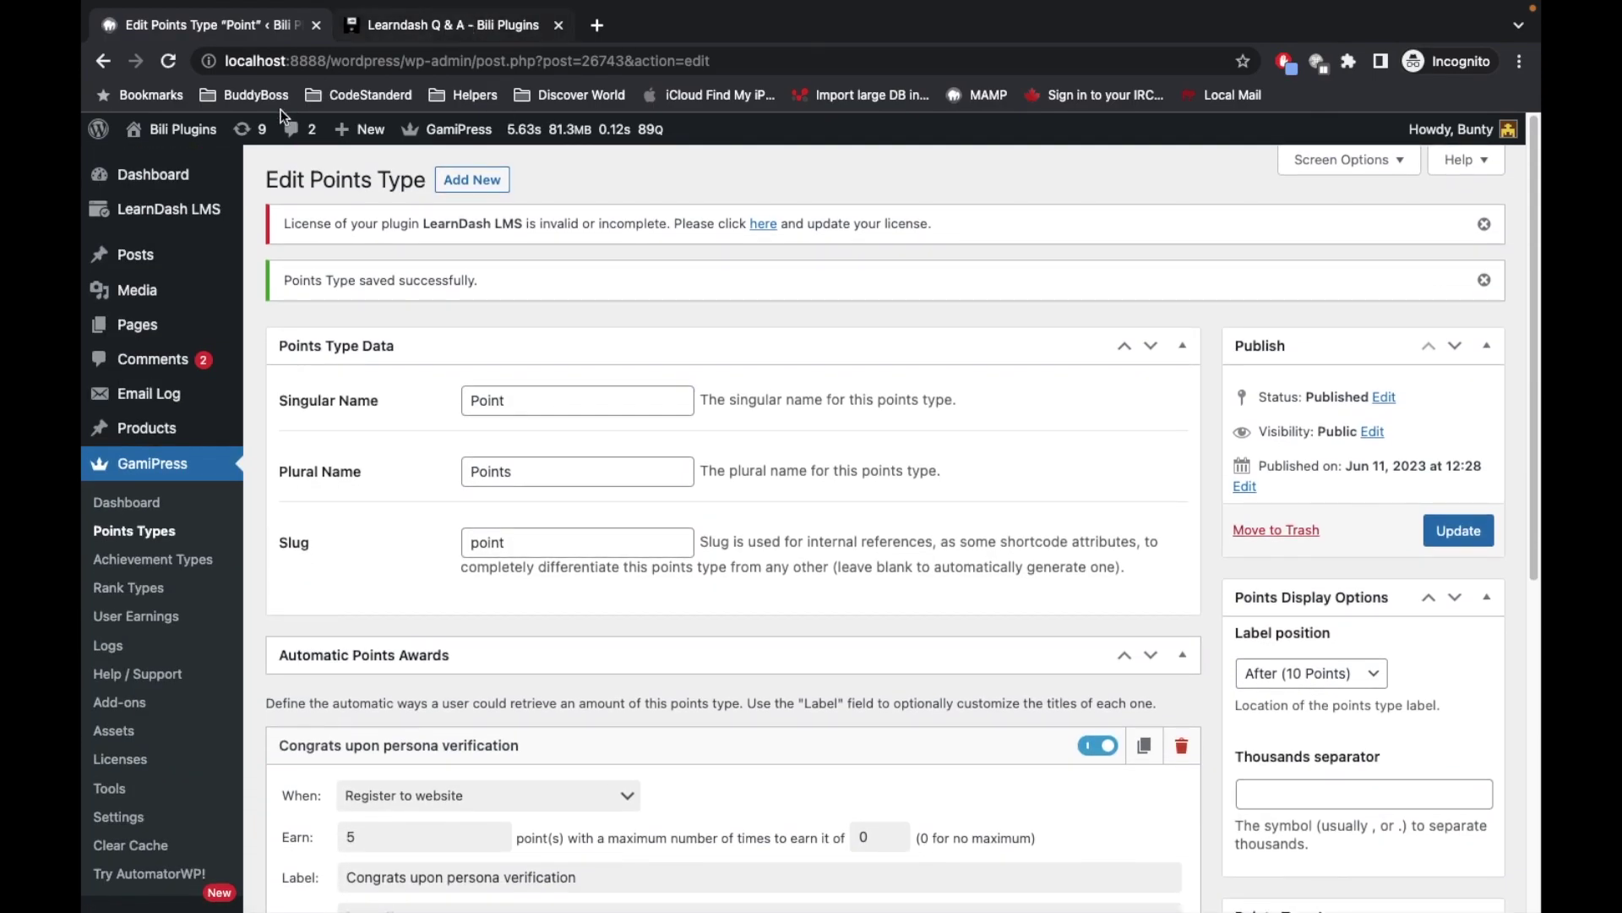
pyautogui.middleClick(178, 128)
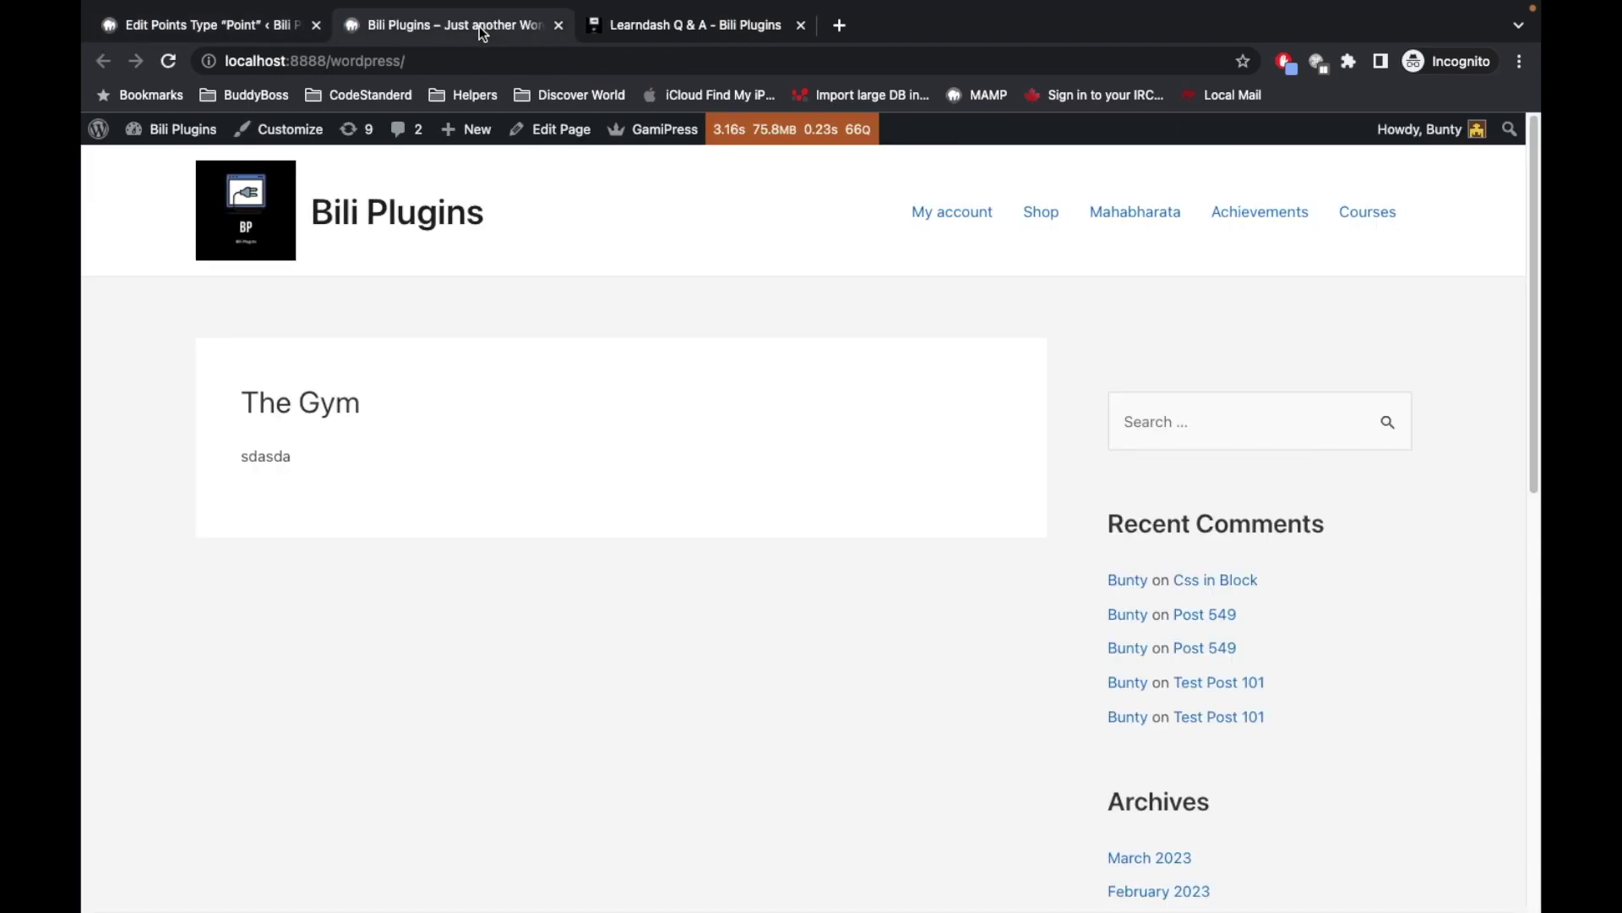
# Open Achievements in a new tab, enrol in the WordPress course and view its Q&A
pyautogui.click(1370, 220)
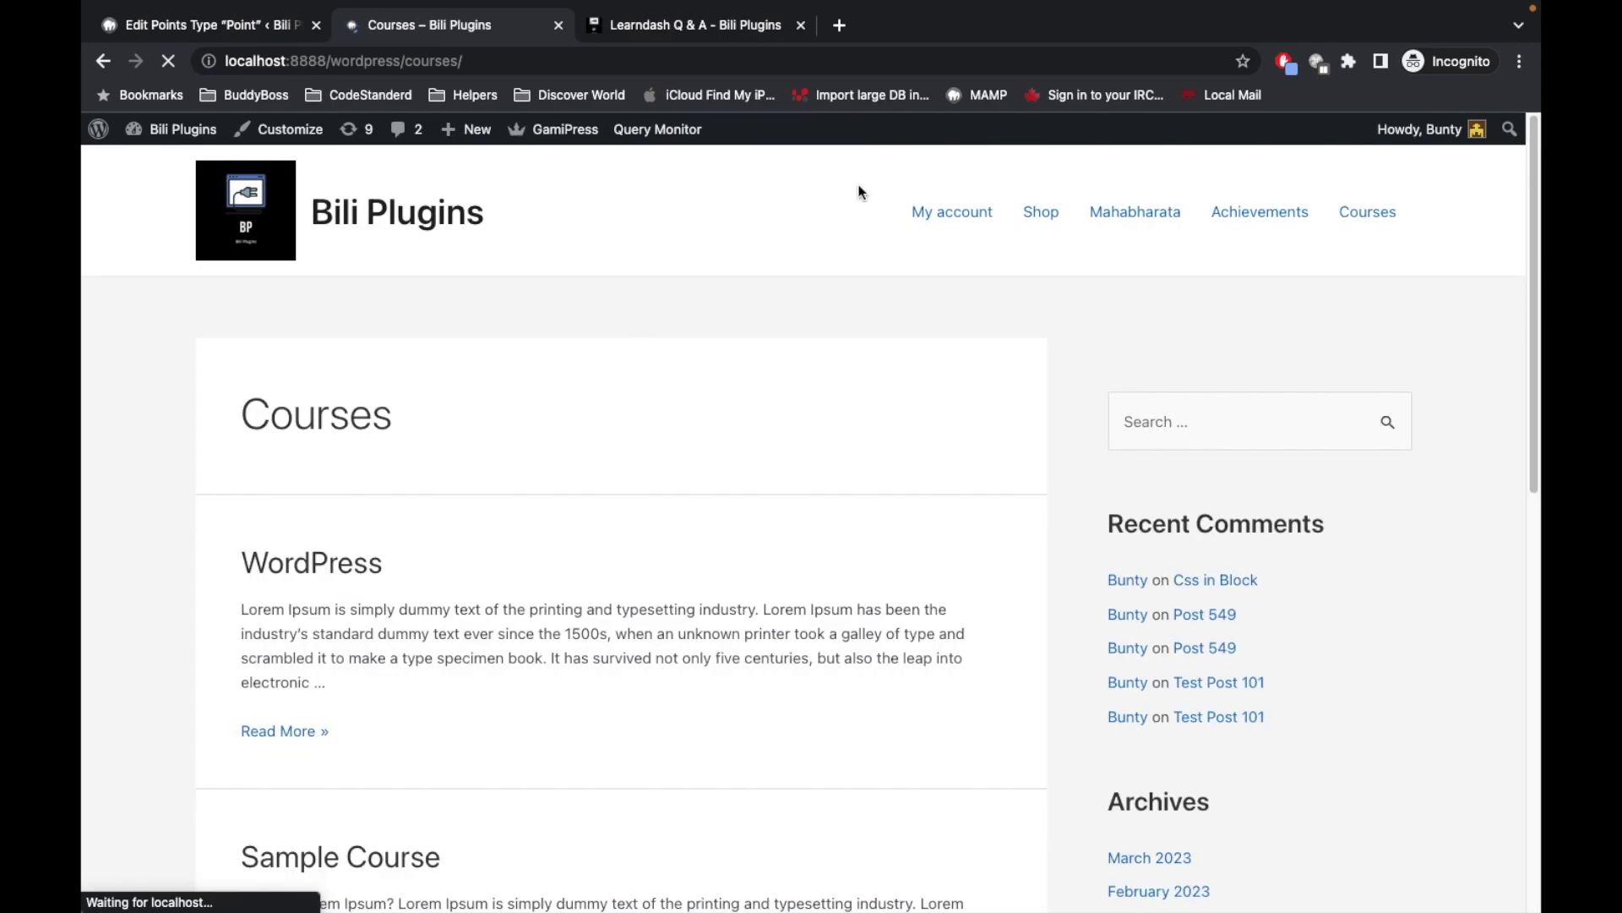
pyautogui.keyDown('super'); pyautogui.click(1245, 221); pyautogui.keyUp('super')
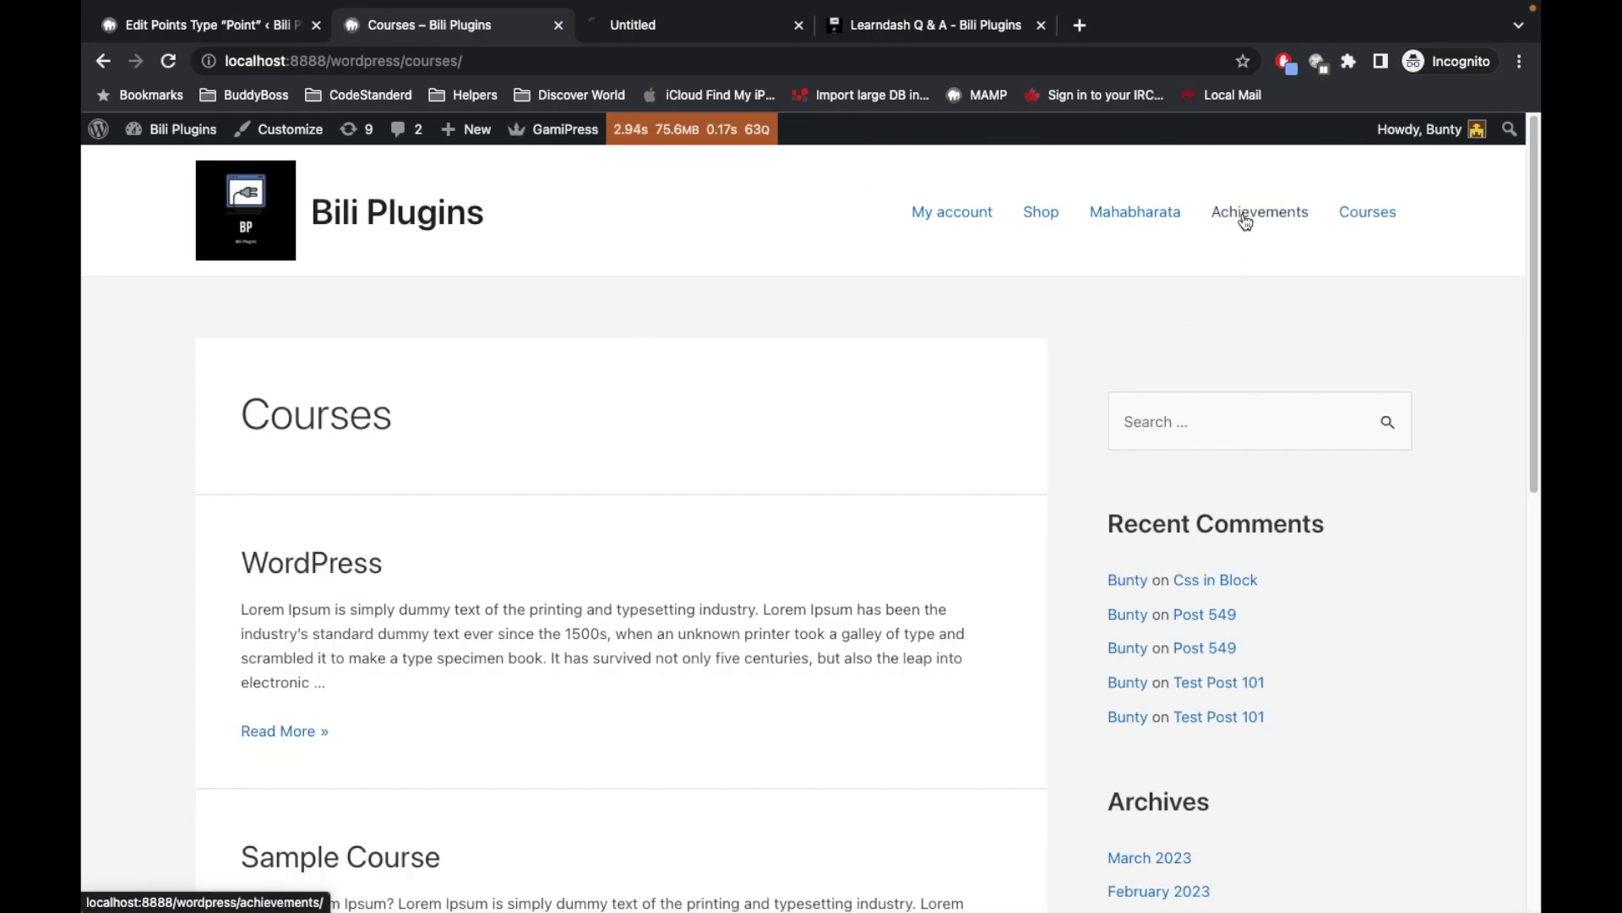
pyautogui.click(726, 26)
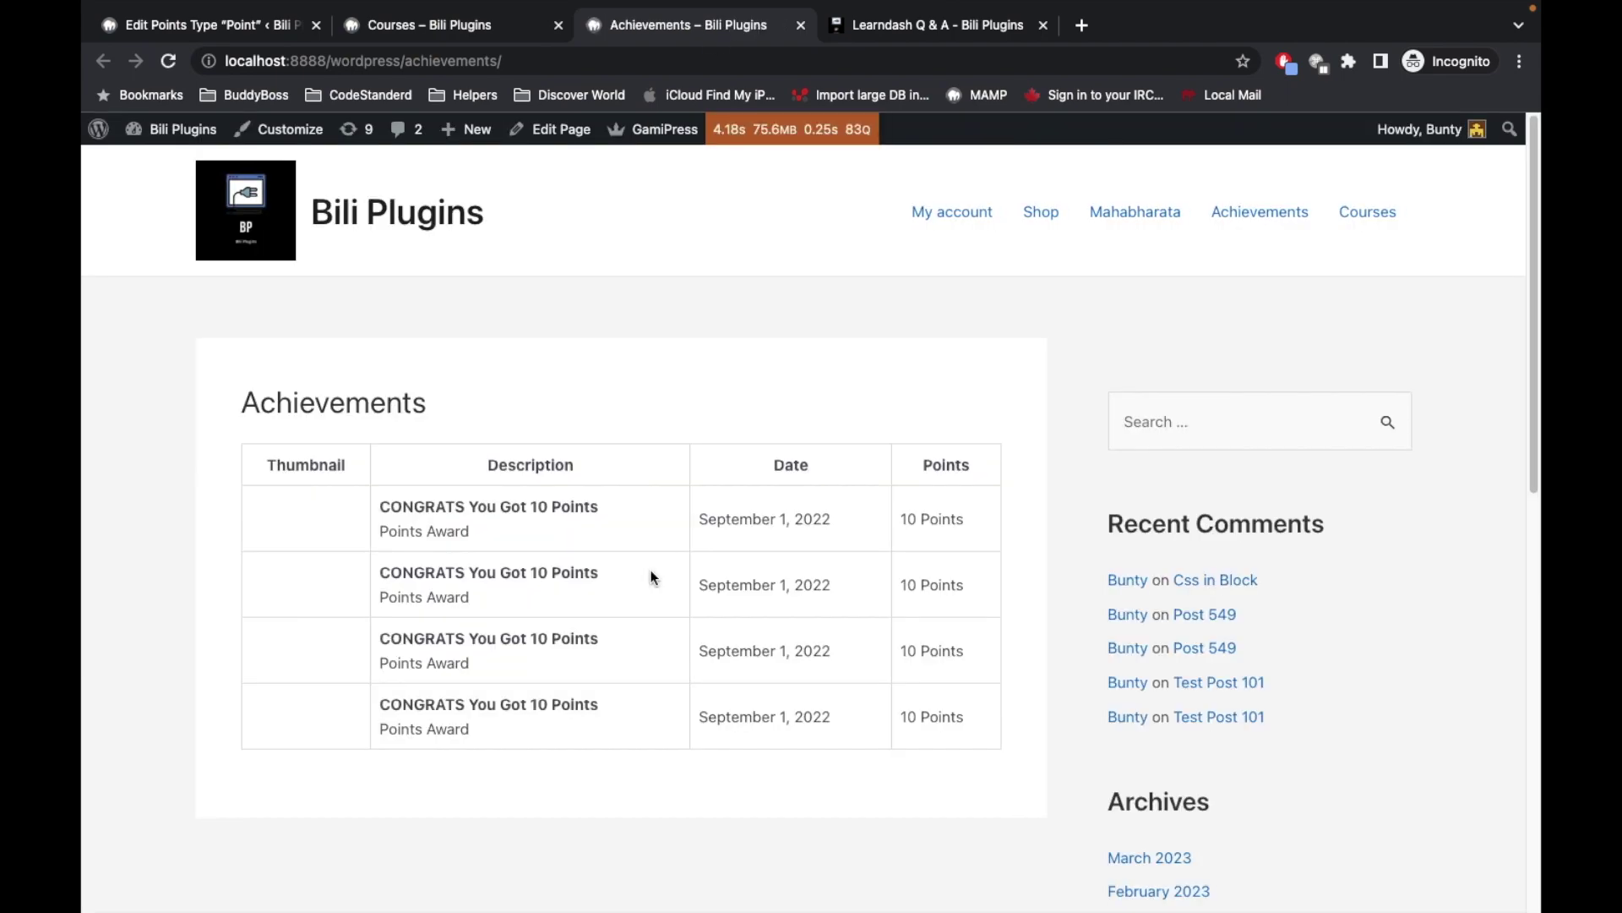
pyautogui.click(490, 26)
pyautogui.scroll(-3, 667, 416)
pyautogui.scroll(1, 667, 417)
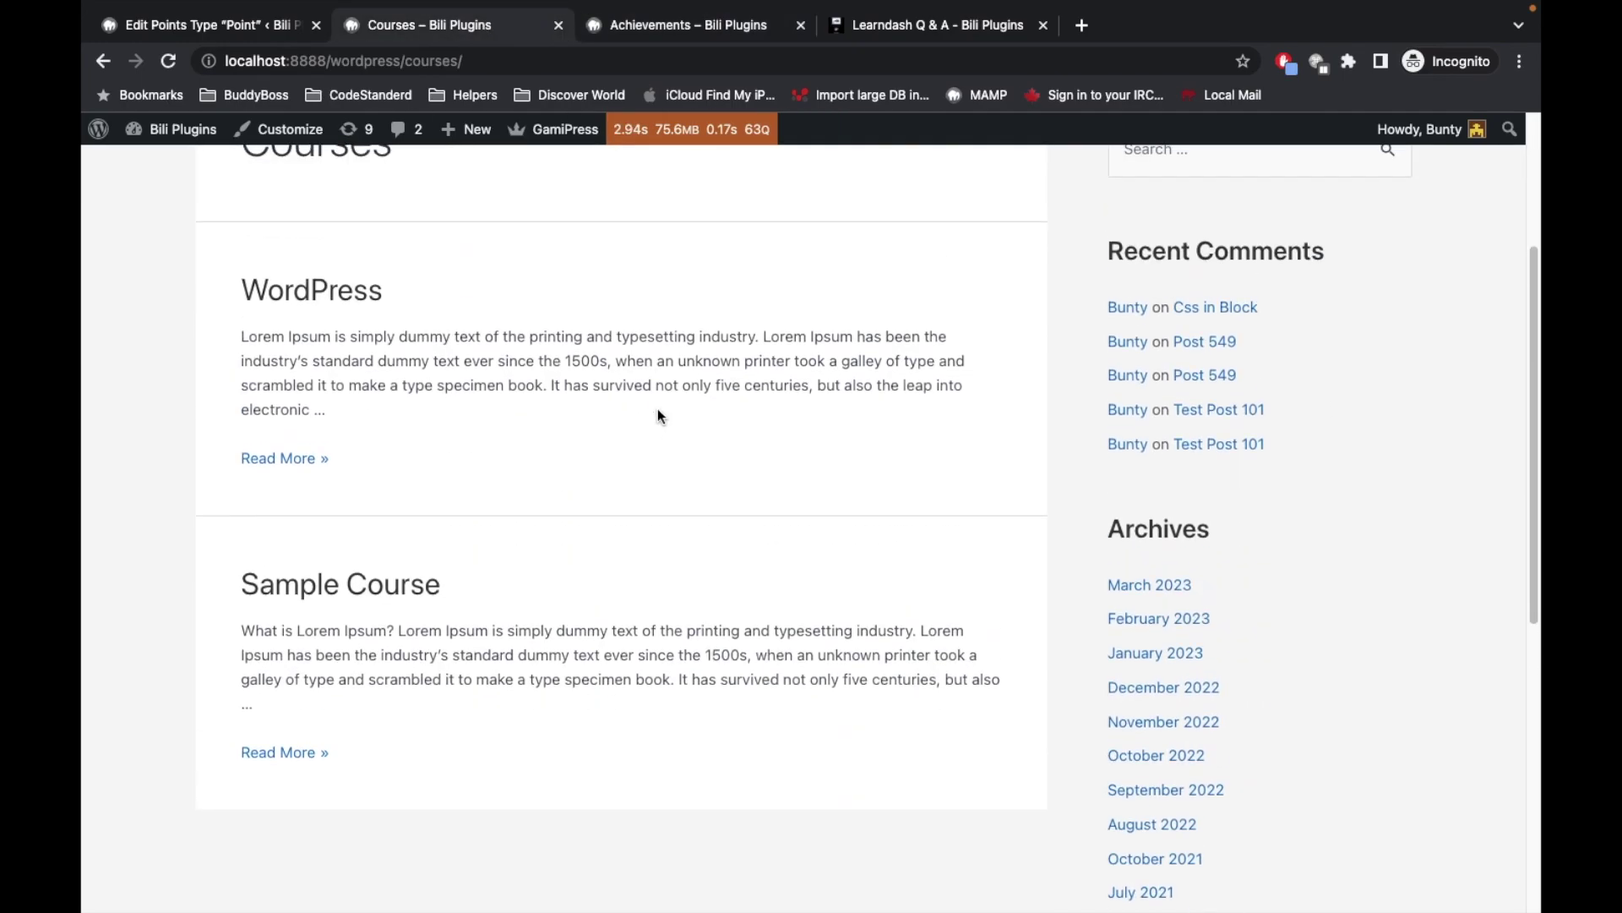
pyautogui.click(311, 288)
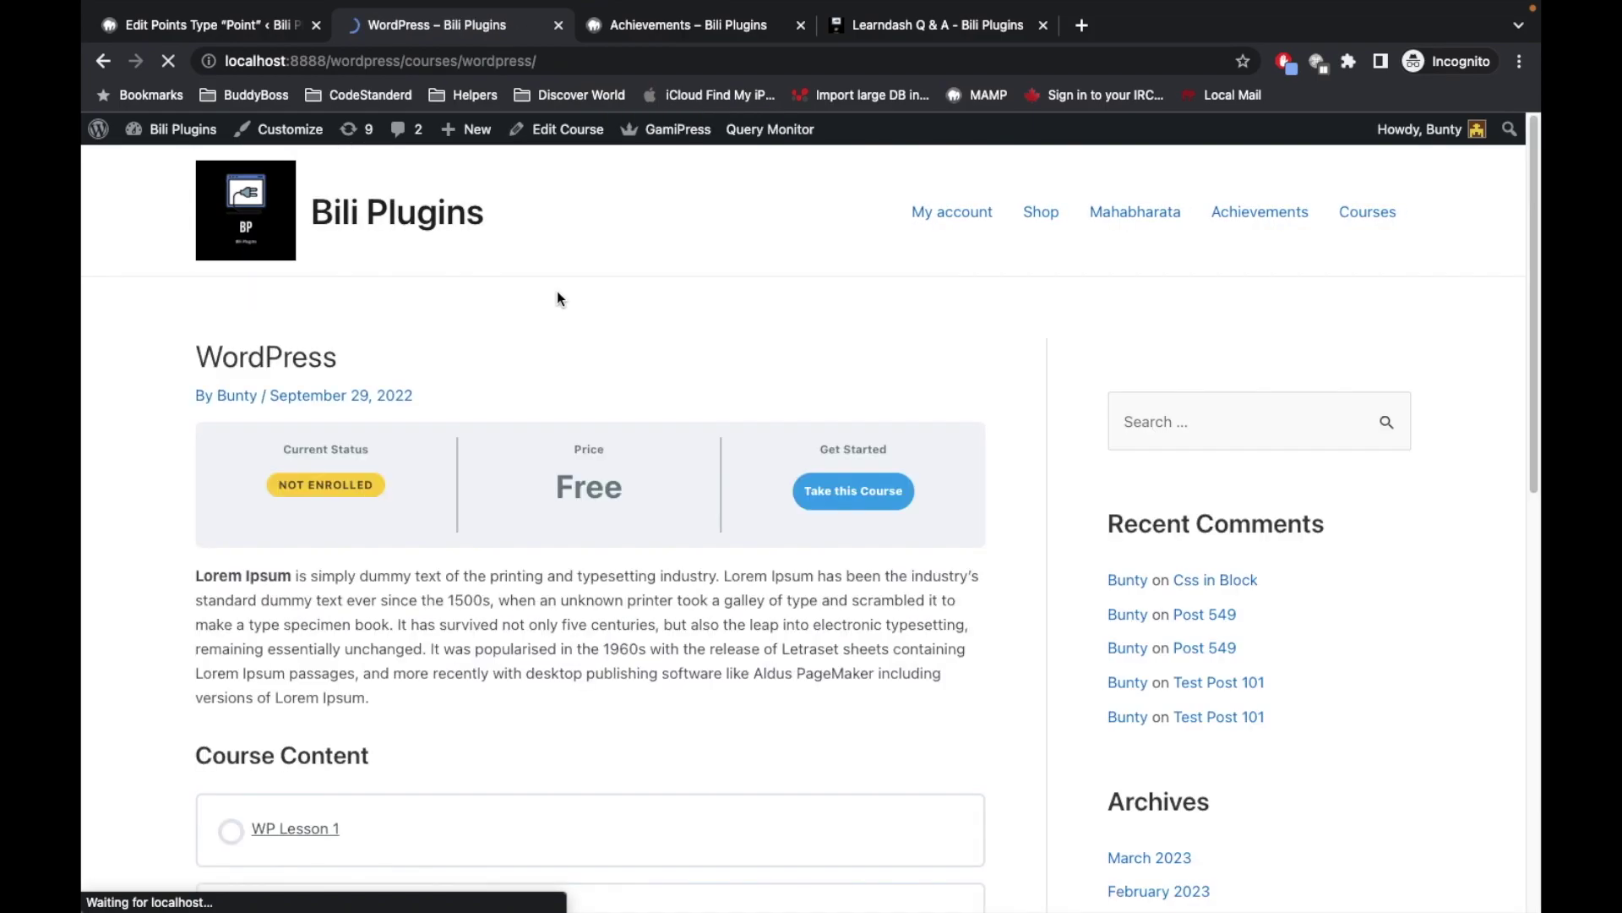
pyautogui.click(864, 499)
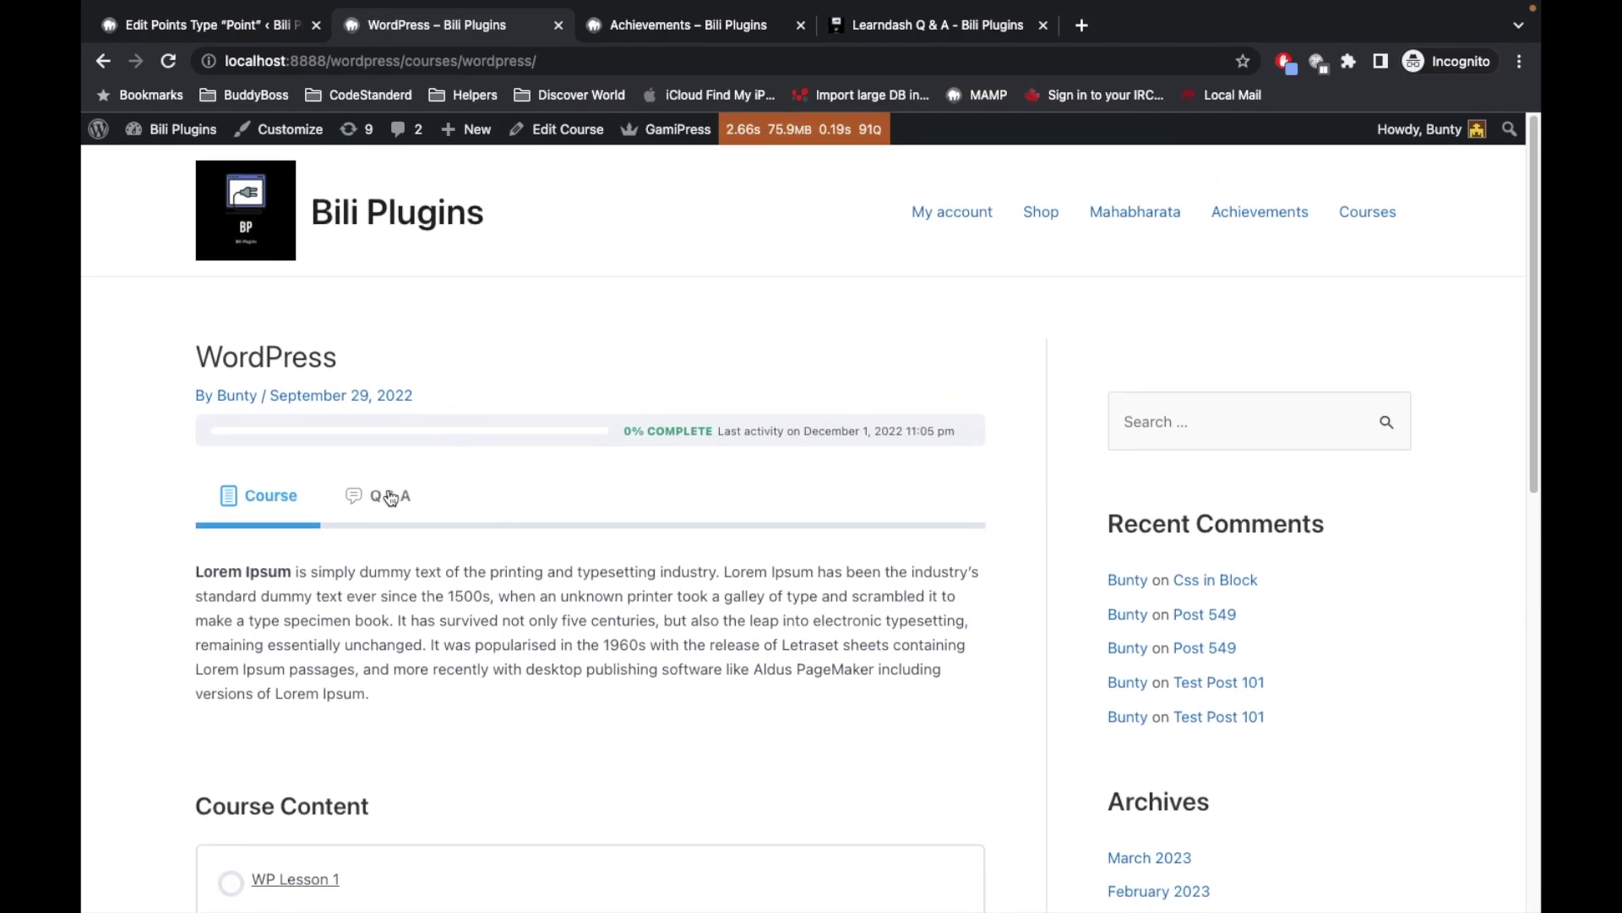
pyautogui.click(393, 496)
pyautogui.scroll(-2, 605, 353)
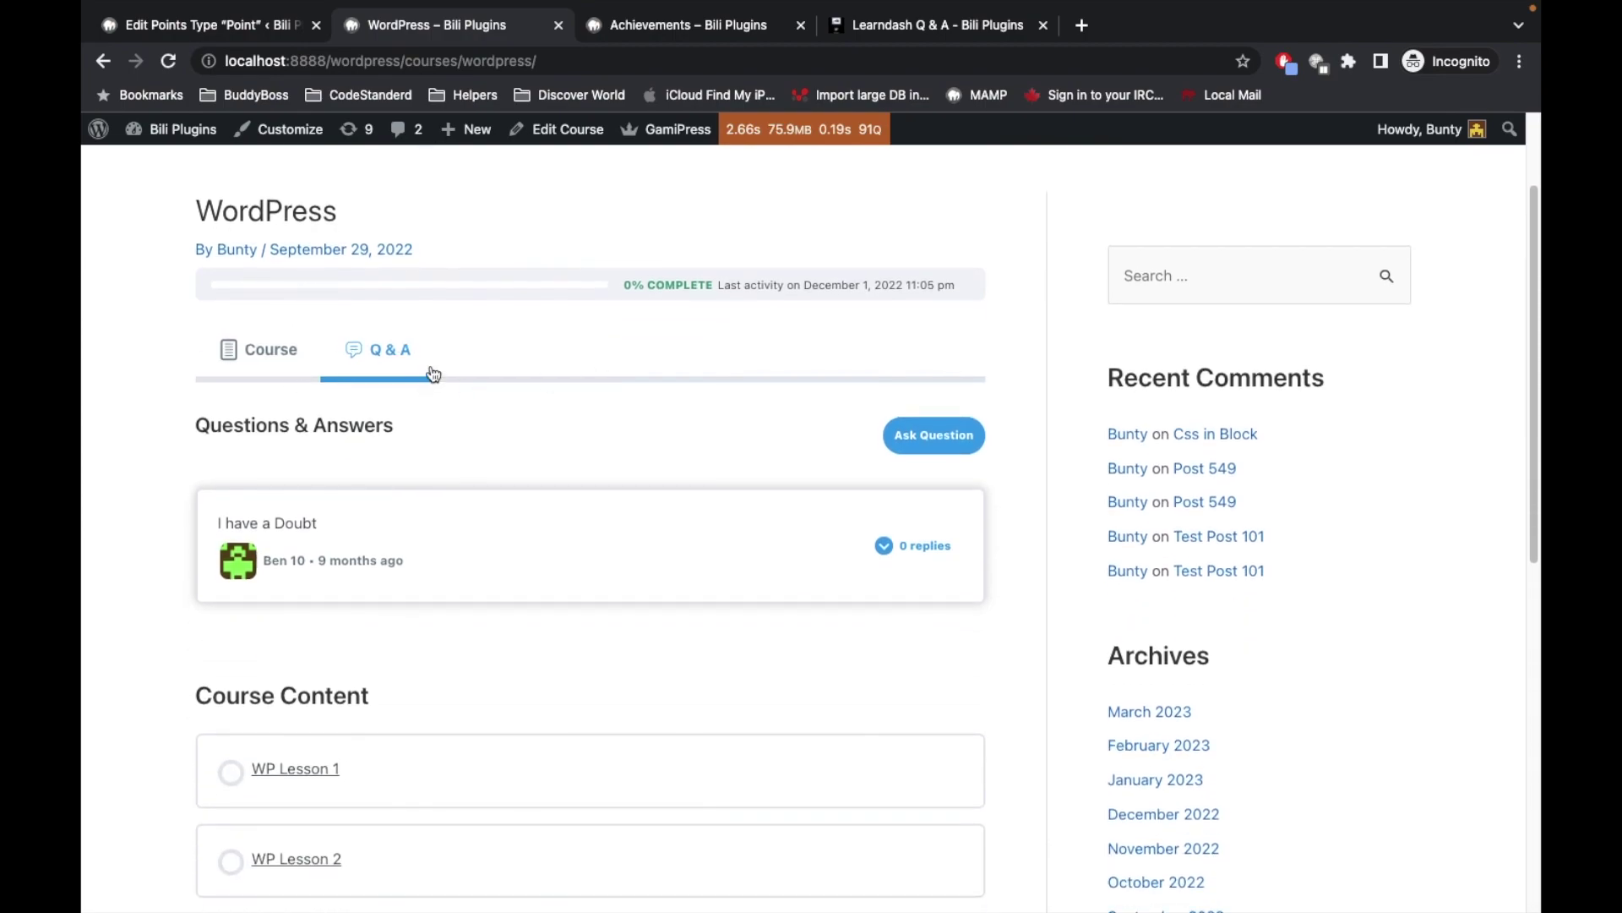
pyautogui.scroll(-3, 430, 368)
pyautogui.scroll(2, 430, 371)
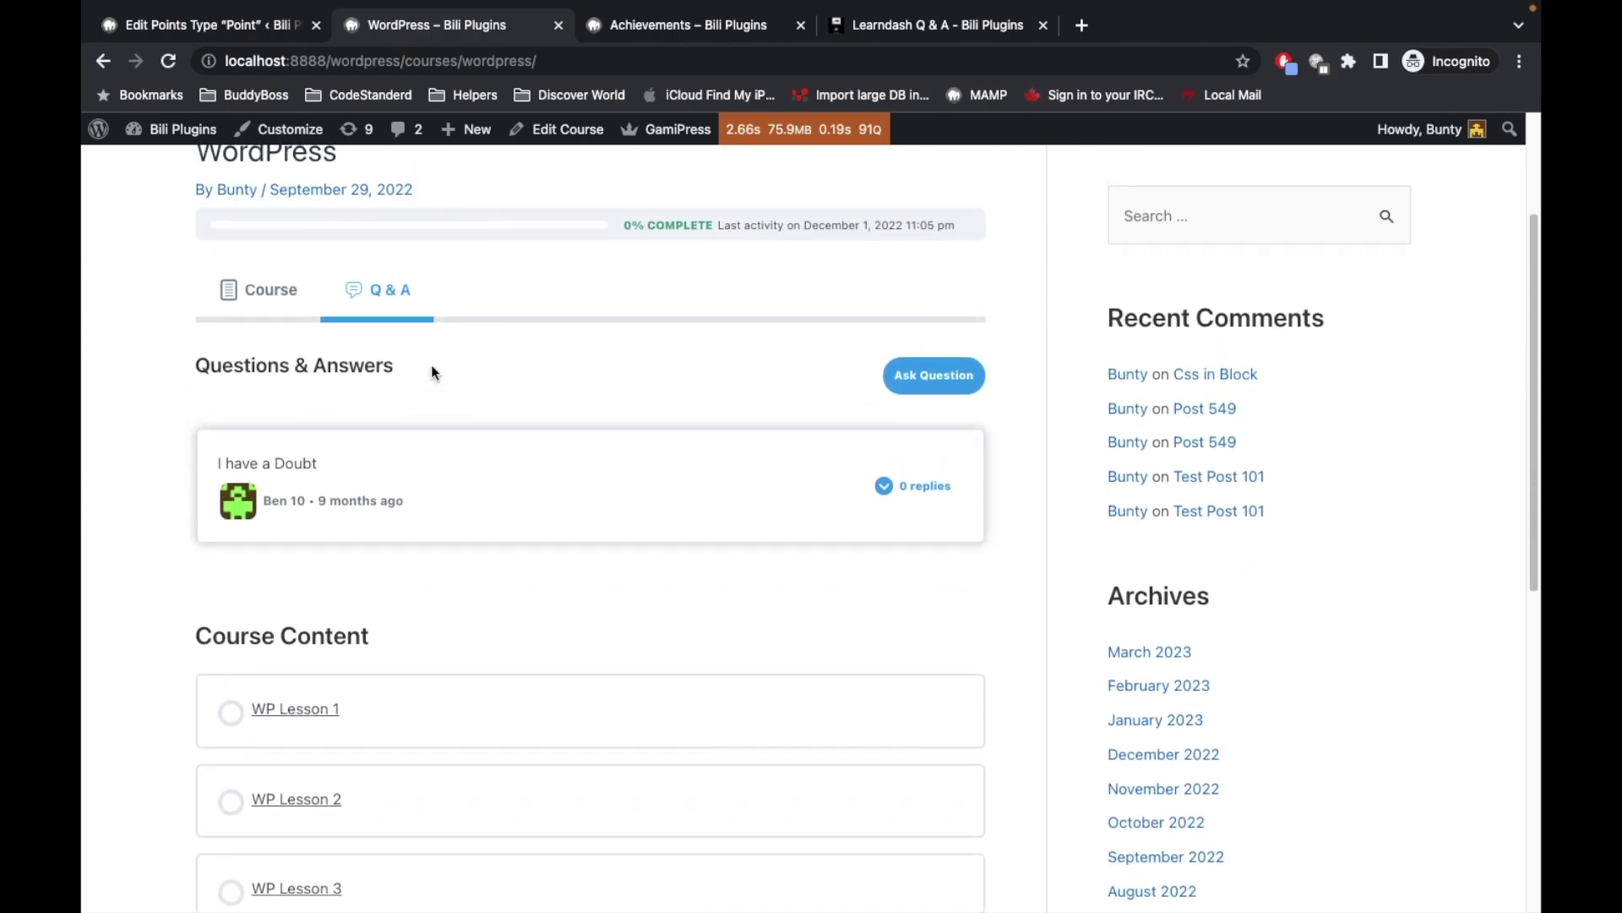
# Publish the question 'Will I get Point?' in the WordPress course Q&A
pyautogui.click(913, 377)
pyautogui.click(404, 471)
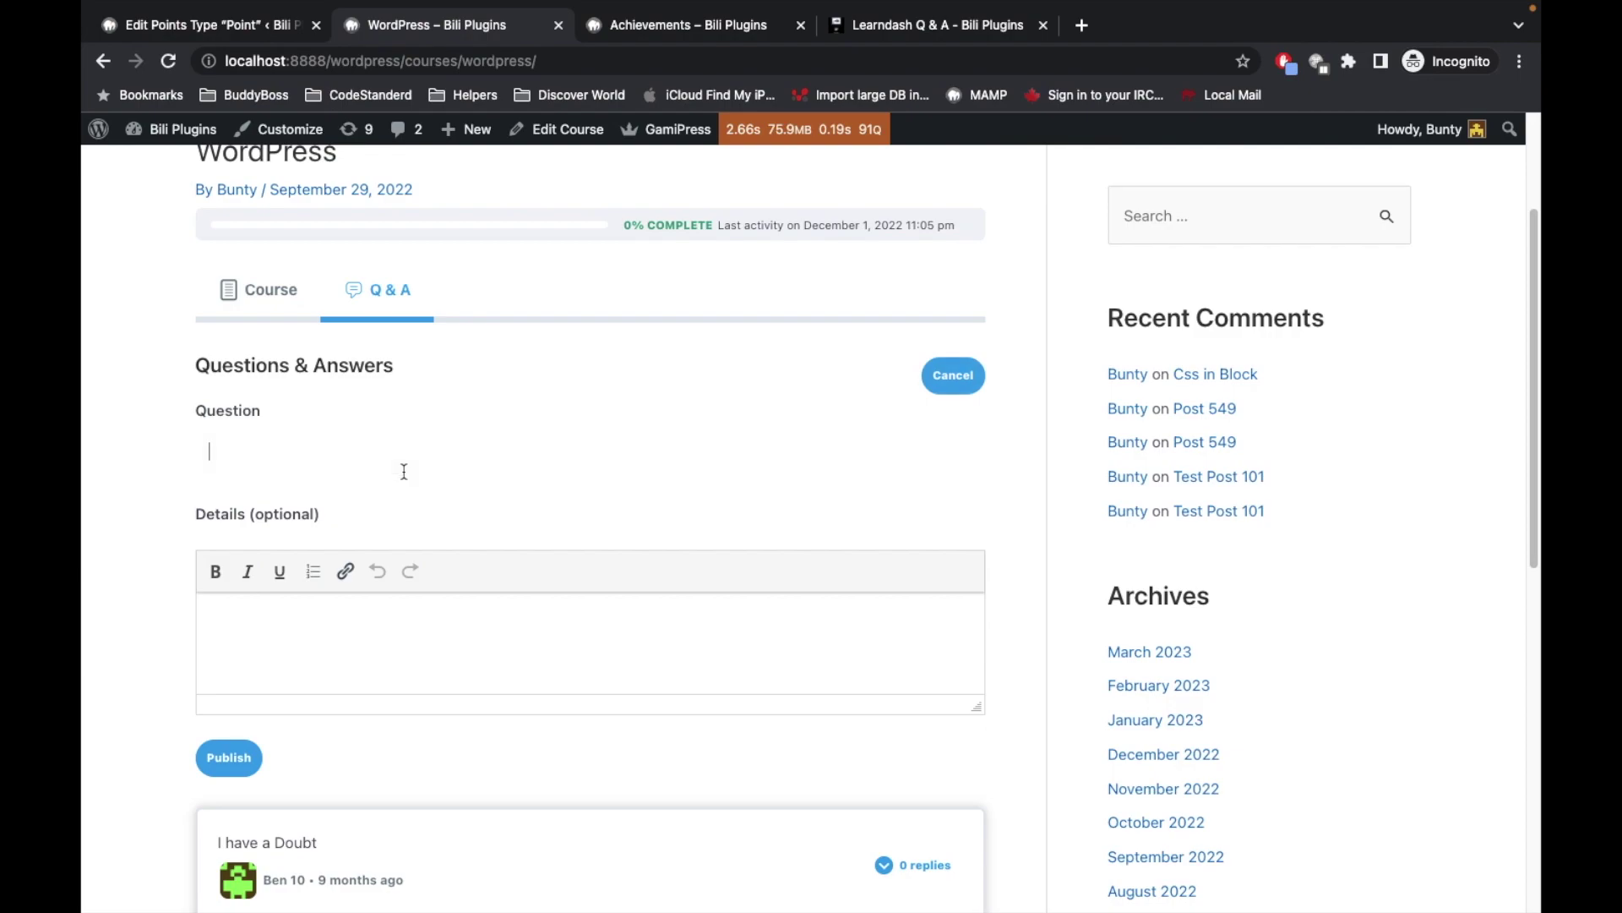
pyautogui.write('Will I')
pyautogui.write(' get Po')
pyautogui.write('int?')
pyautogui.click(246, 762)
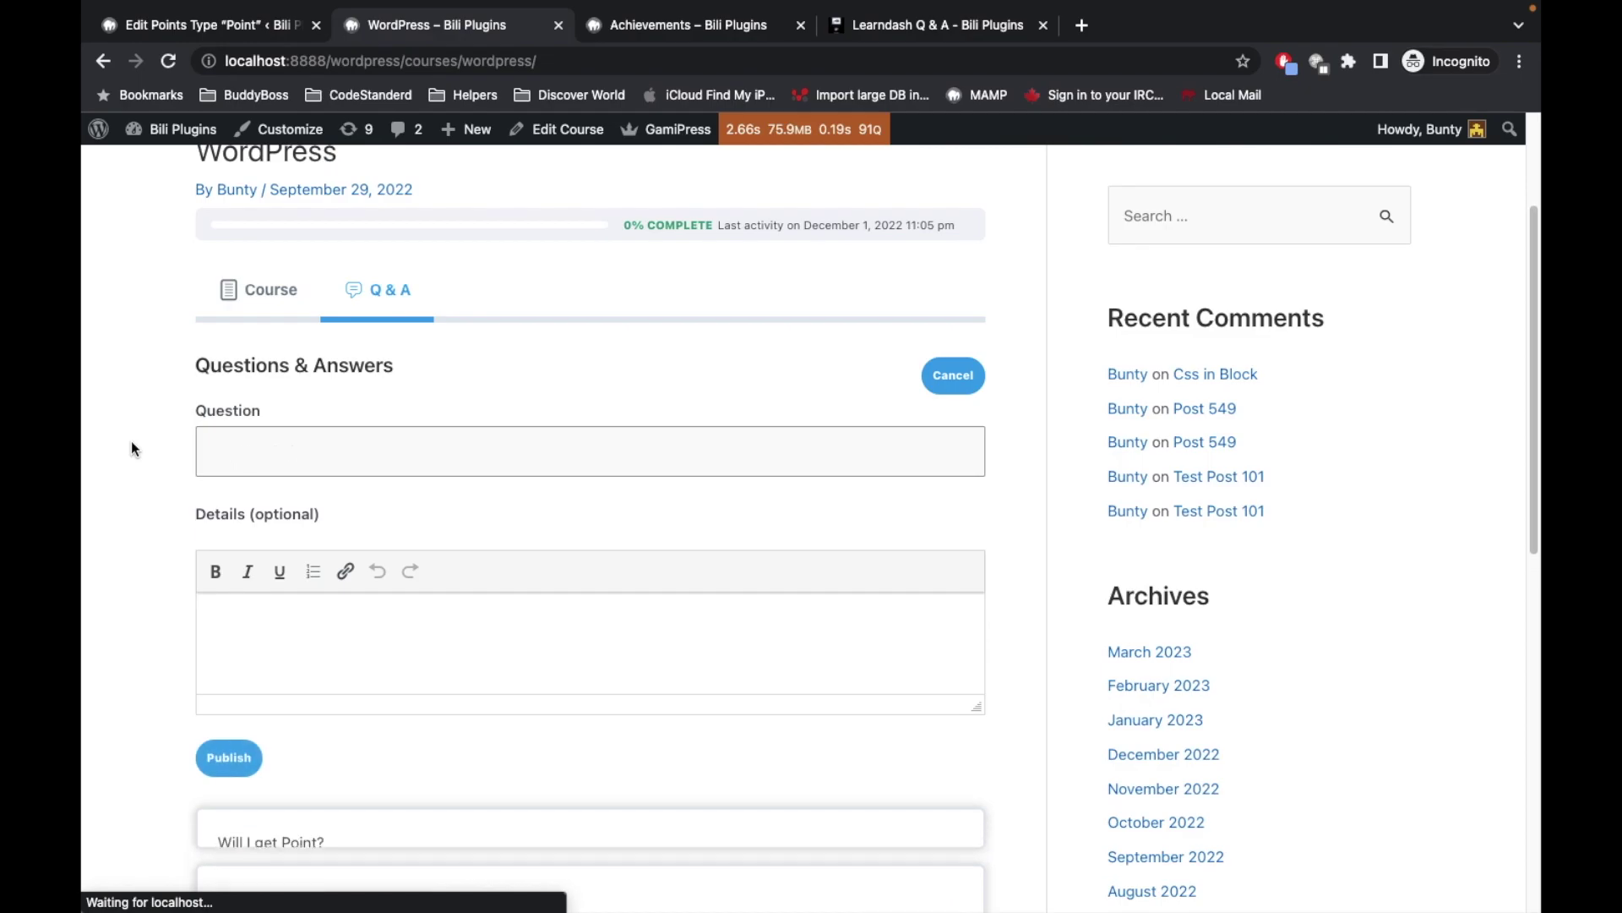
pyautogui.scroll(-5, 163, 468)
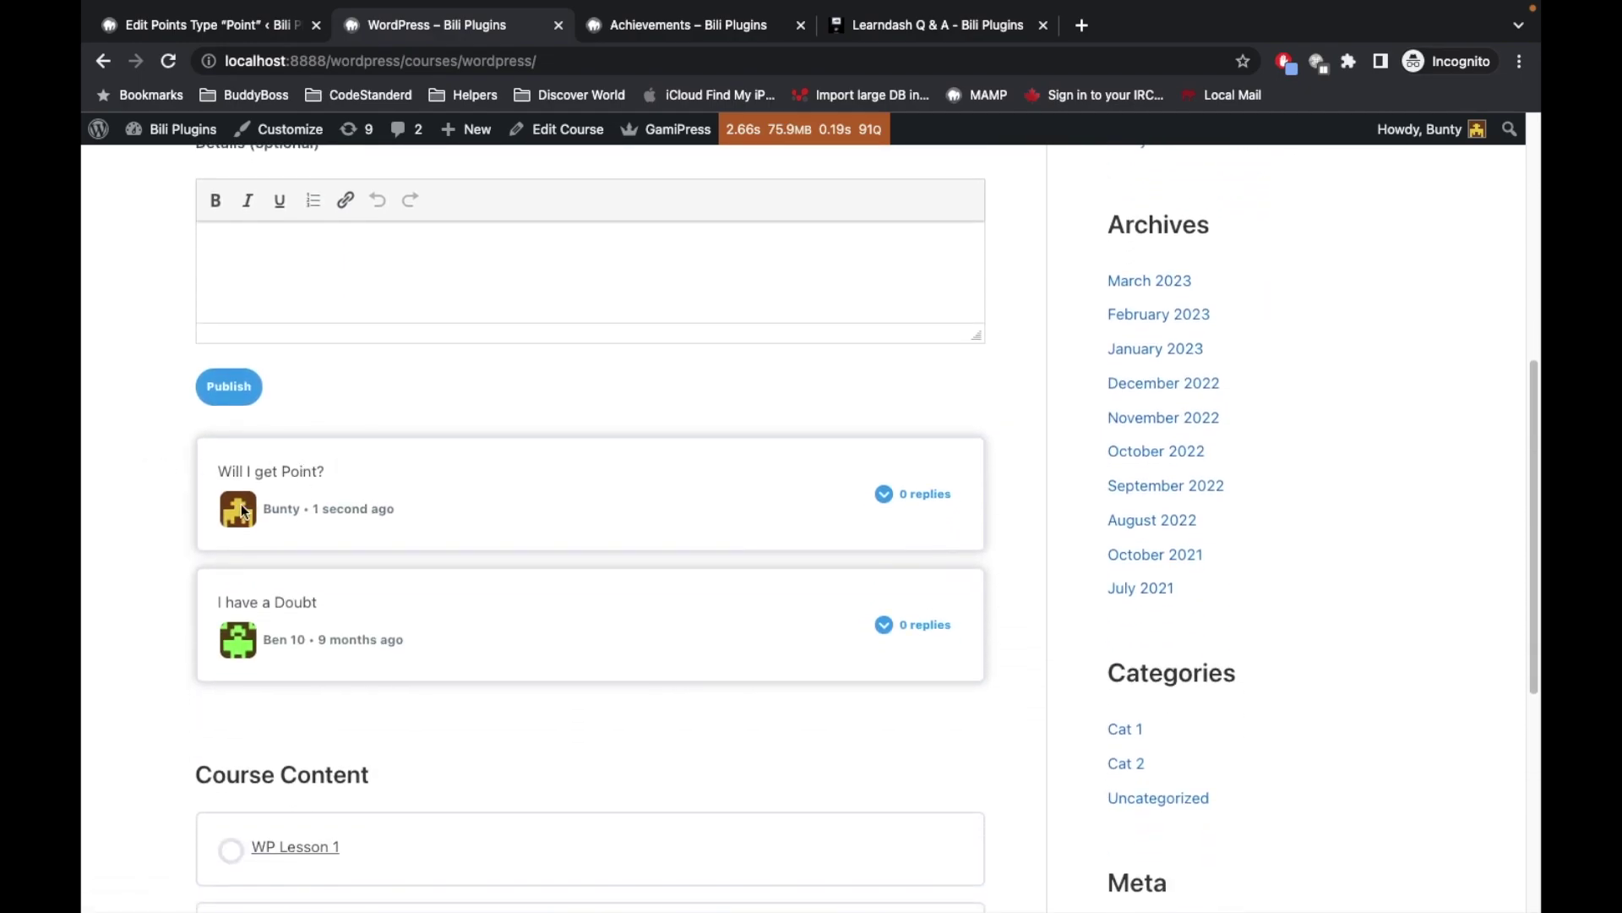
pyautogui.click(681, 26)
# Reload Achievements and highlight the 8 Points 'Point earned by asking Question' entry
pyautogui.click(168, 62)
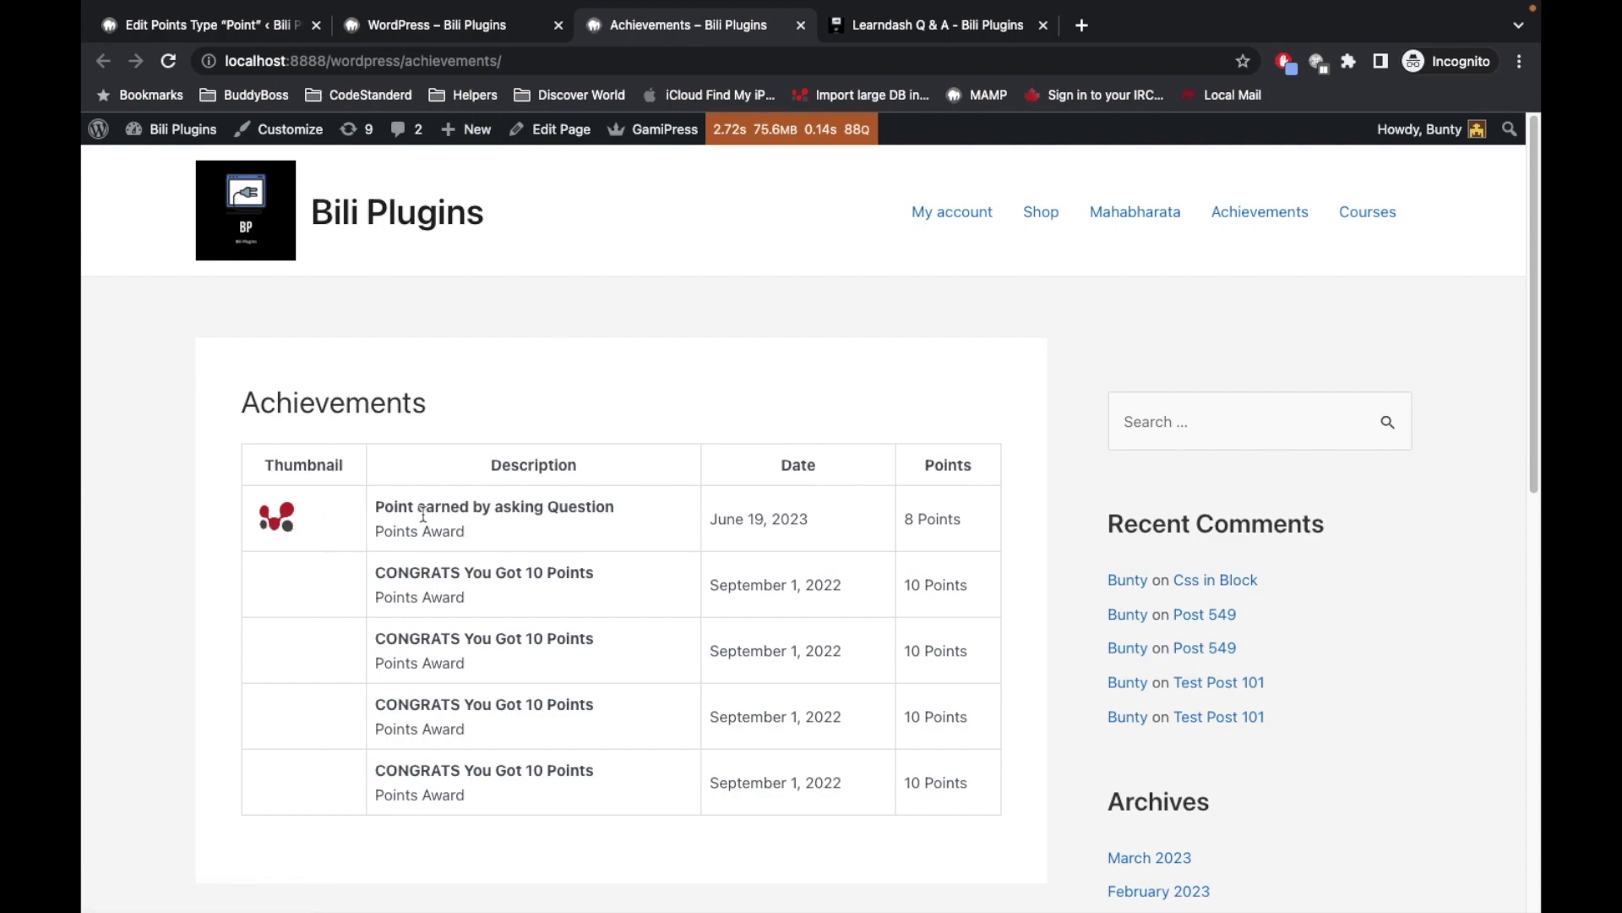
pyautogui.moveTo(907, 521); pyautogui.dragTo(985, 521)
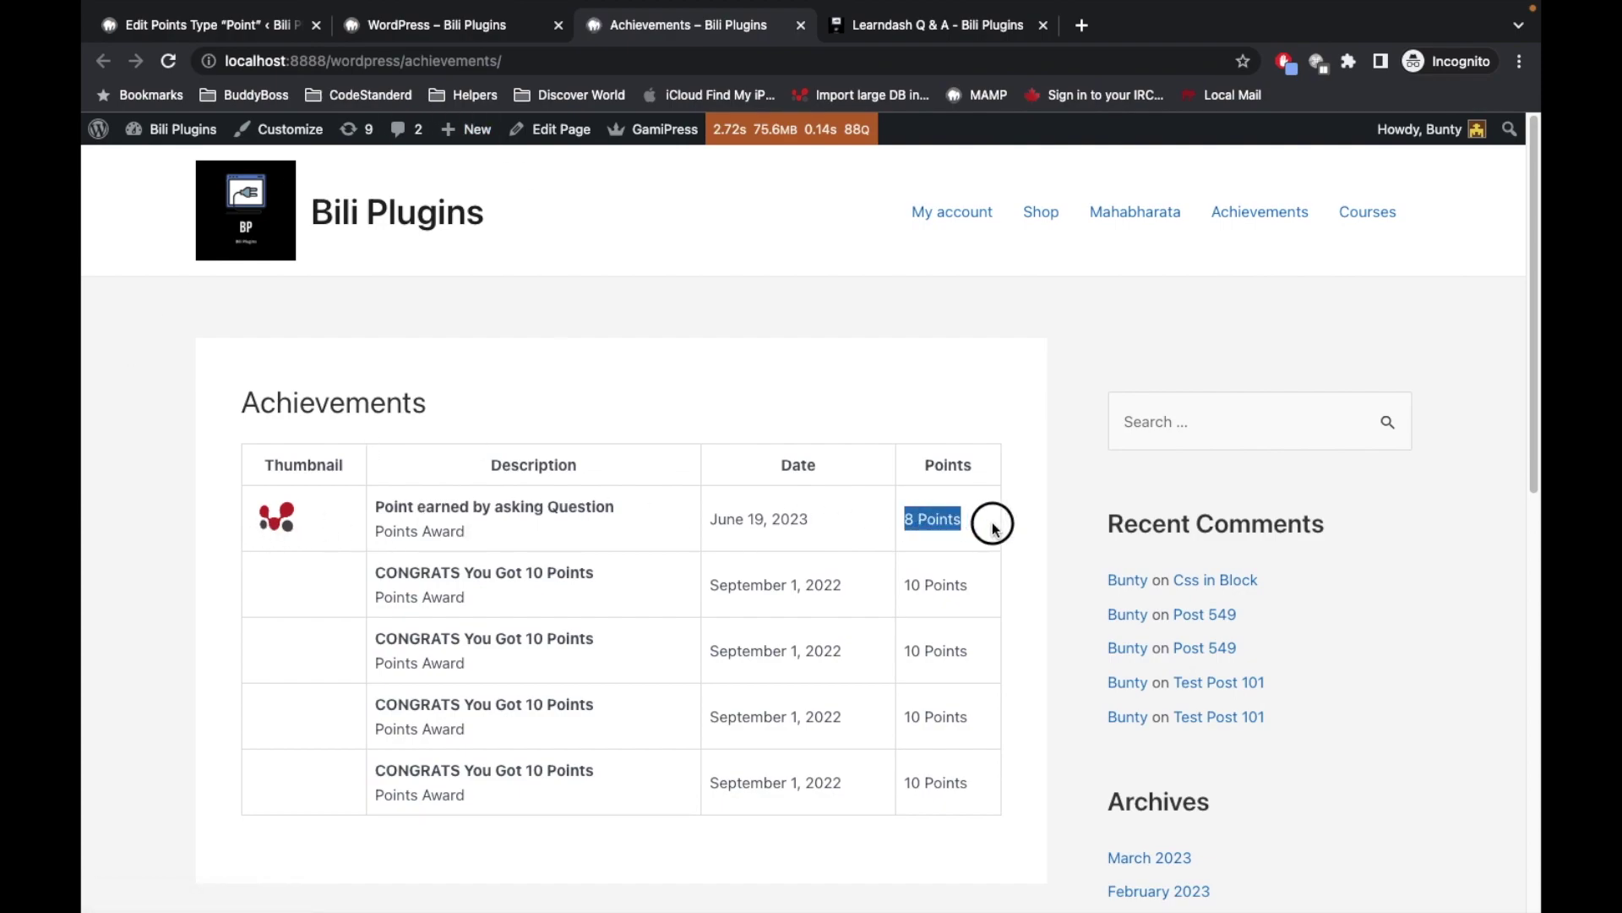